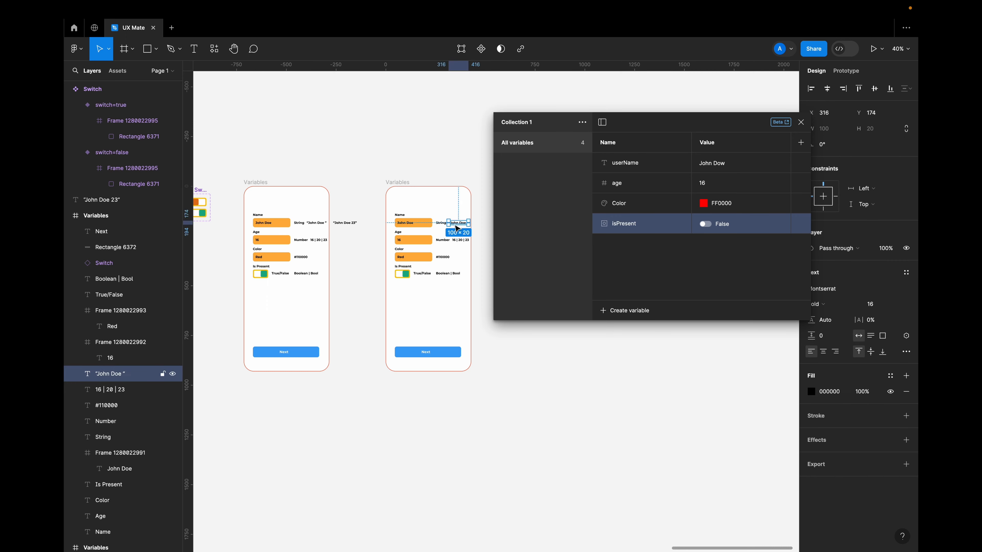
Delete the data type and example value labels beside the four fields in the second Variables frame.
scroll(445, 230, "up", 5)
left_click(422, 222, "shift")
left_click(427, 267, "shift")
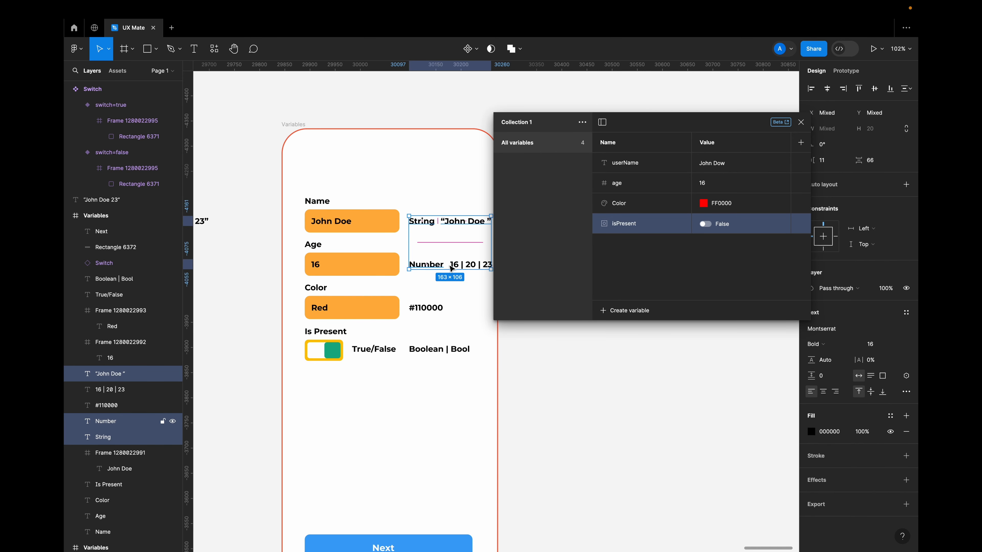
left_click(458, 265, "shift")
left_click(433, 305, "shift")
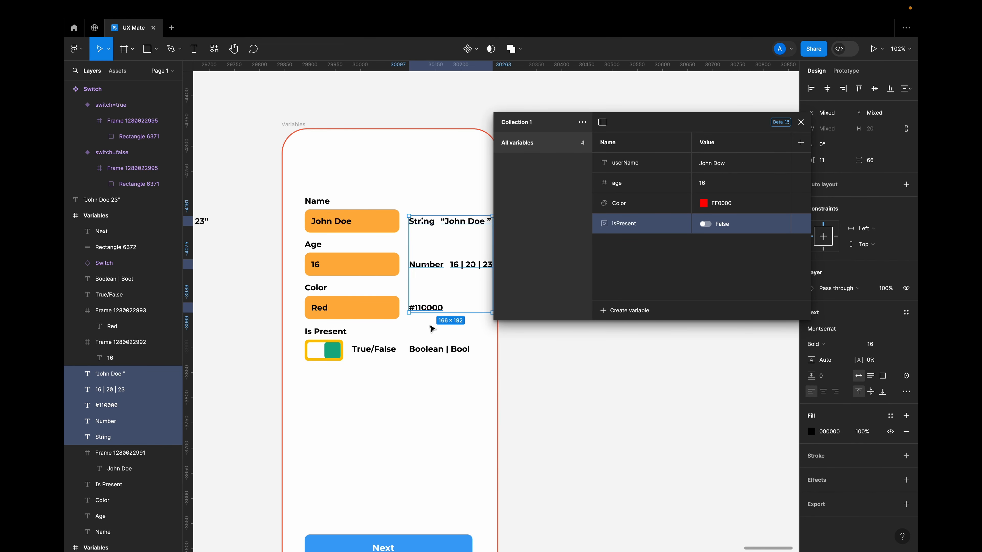
left_click(429, 350, "shift")
key("Delete")
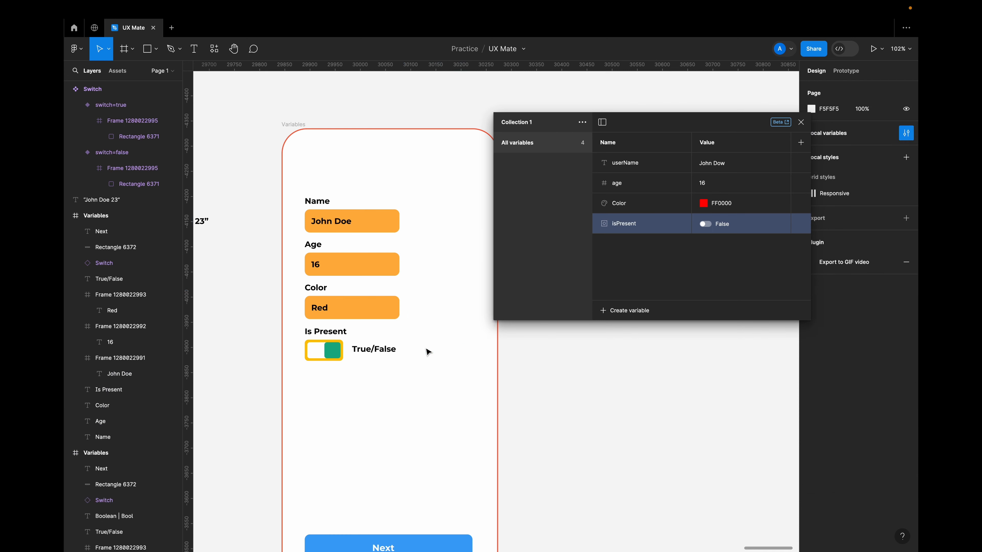
left_click(387, 349)
key("Delete")
Bind the text inside the Name field of the second frame to the userName variable.
scroll(344, 246, "left", 1)
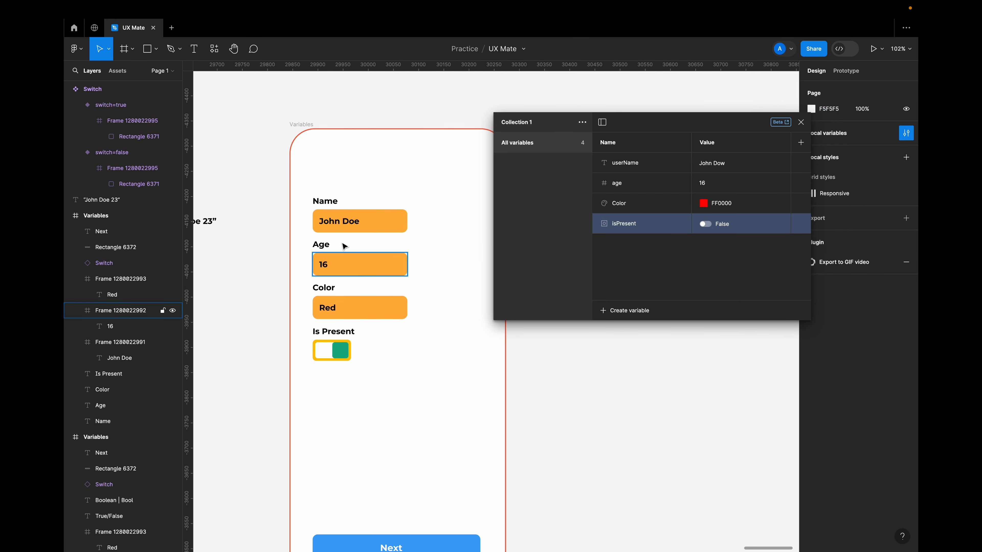
double_click(337, 227)
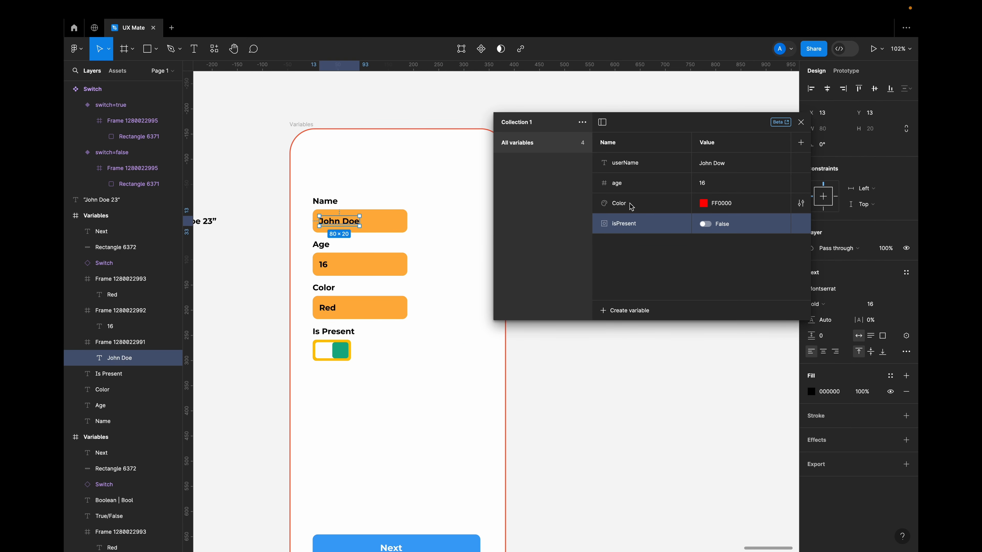
left_click(621, 167)
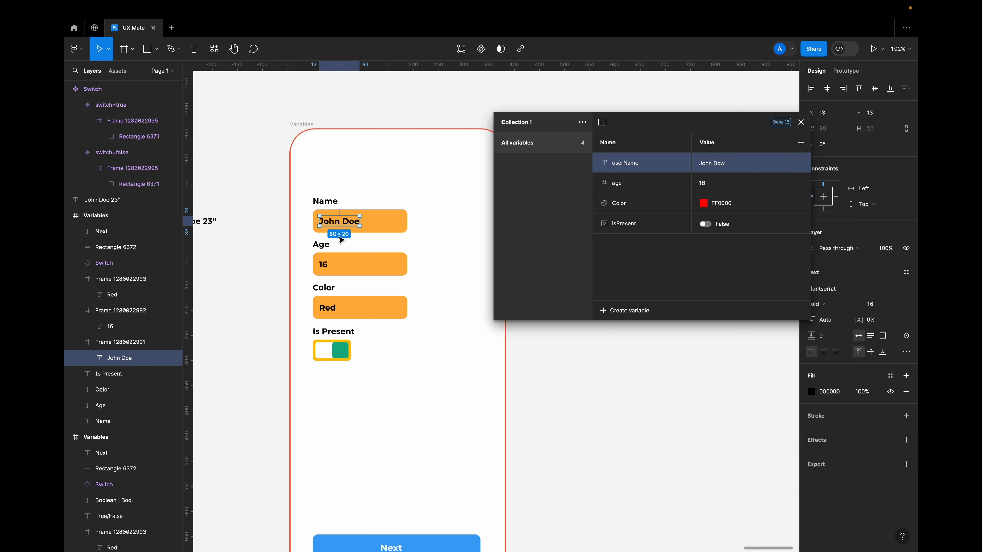
left_click(801, 123)
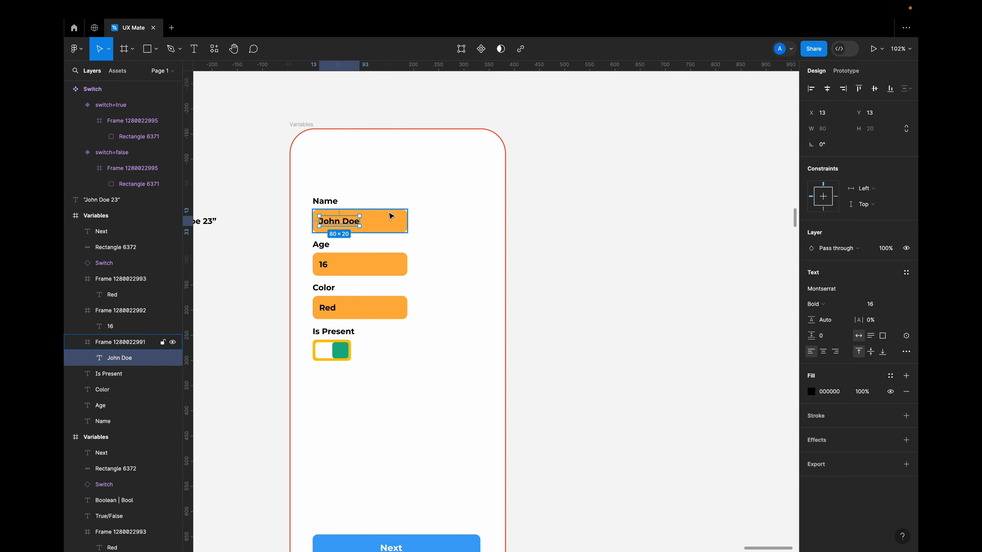
scroll(344, 259, "up", 5)
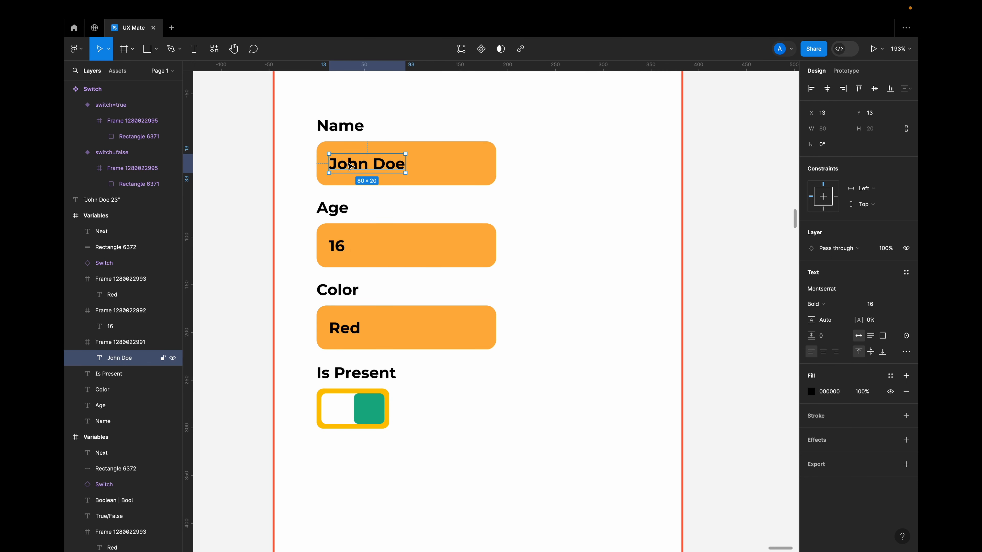
left_click(908, 339)
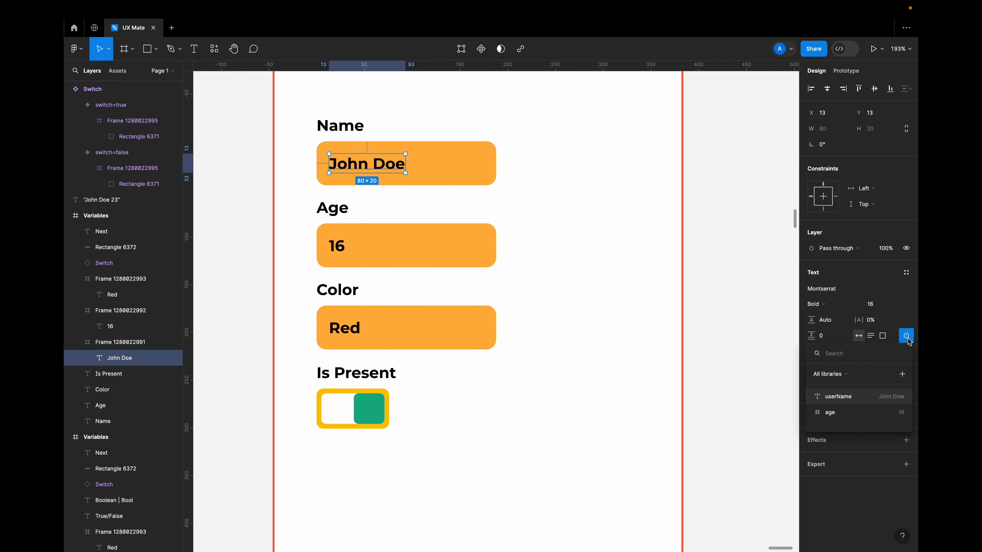
left_click(850, 402)
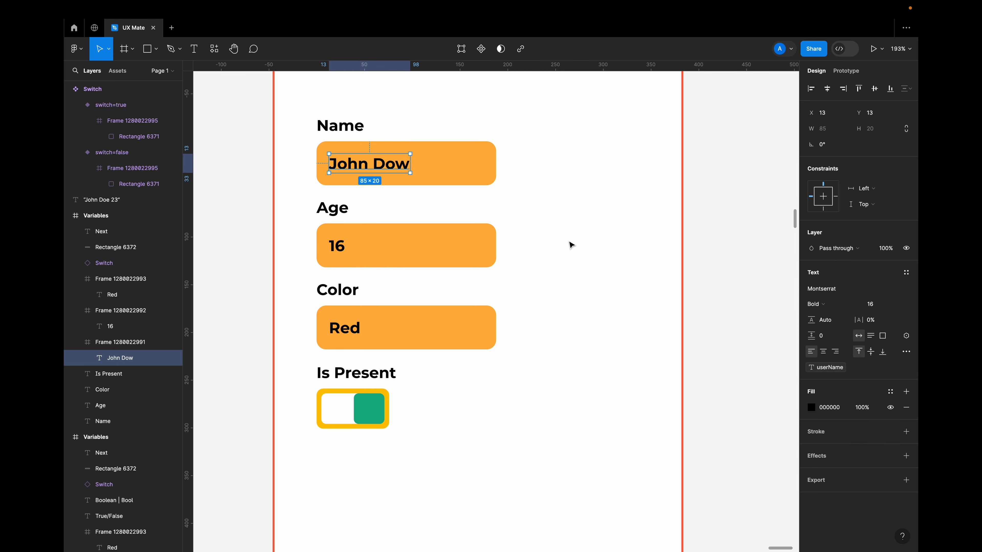
Bind the text inside the Age field to the age variable.
left_click(340, 247)
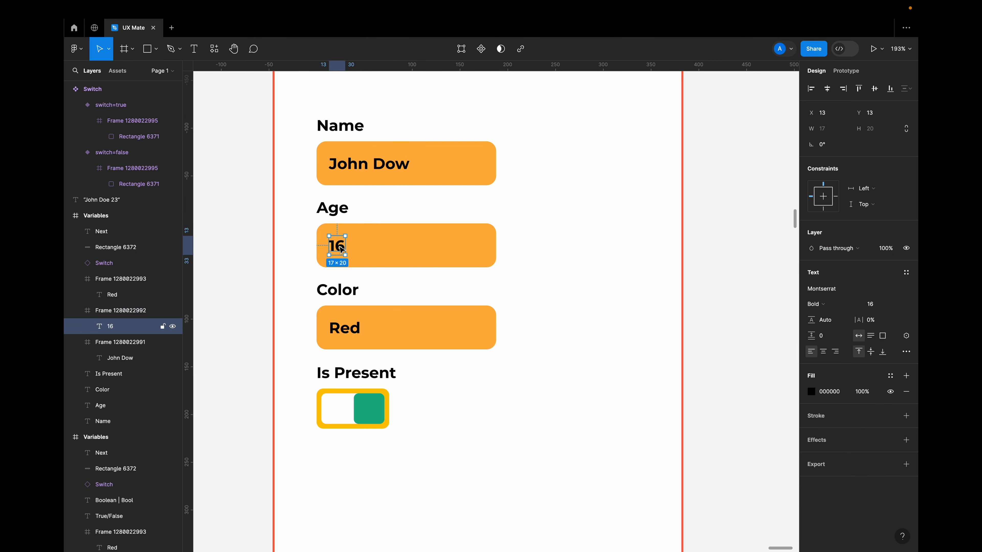
left_click(907, 335)
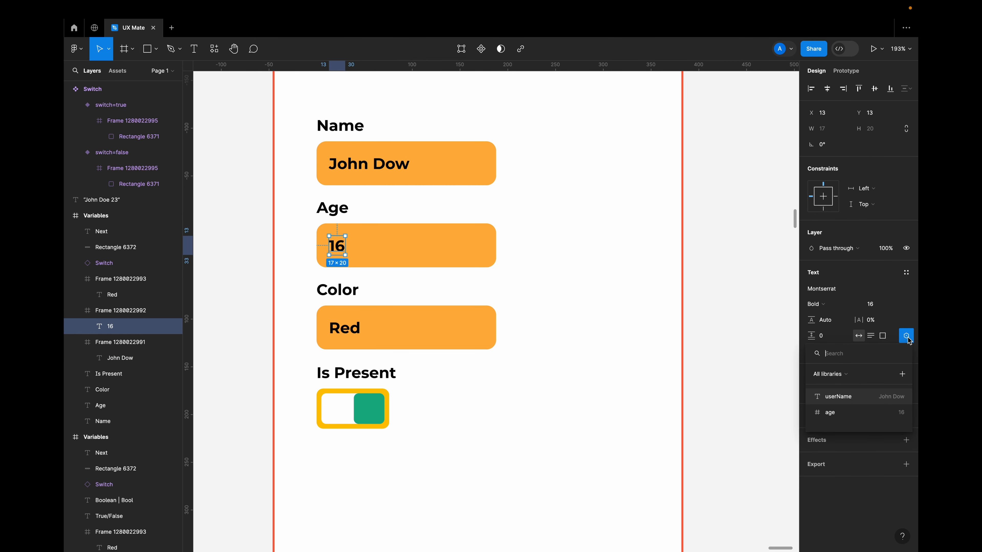
left_click(837, 414)
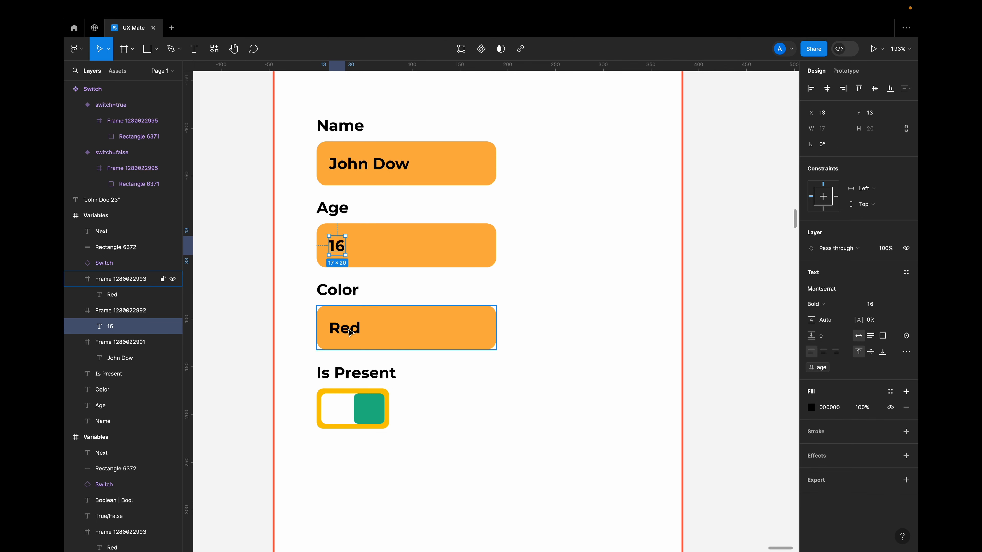
Pull the "Red" text out of the Color field and delete it.
left_click(347, 330)
double_click(349, 330)
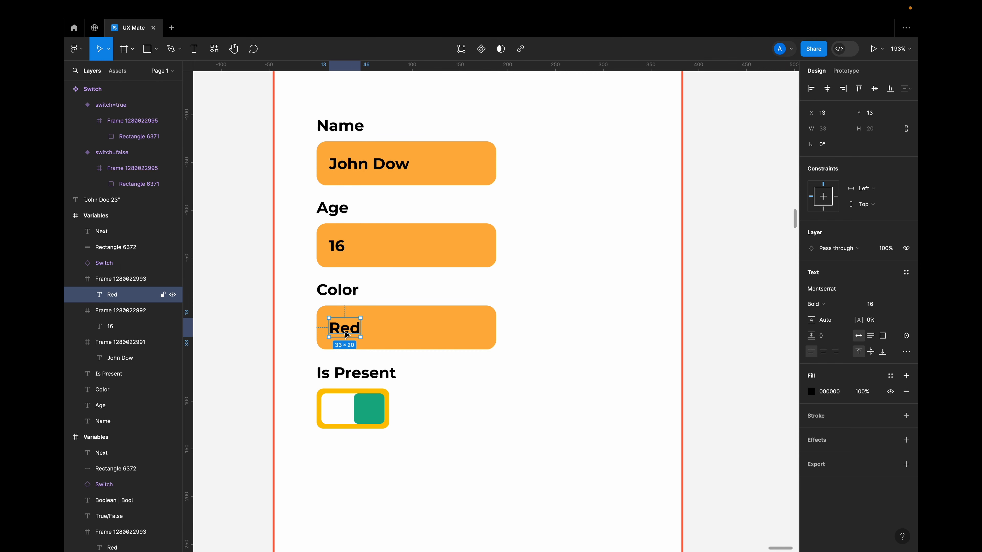
left_click_drag(347, 335, 543, 328)
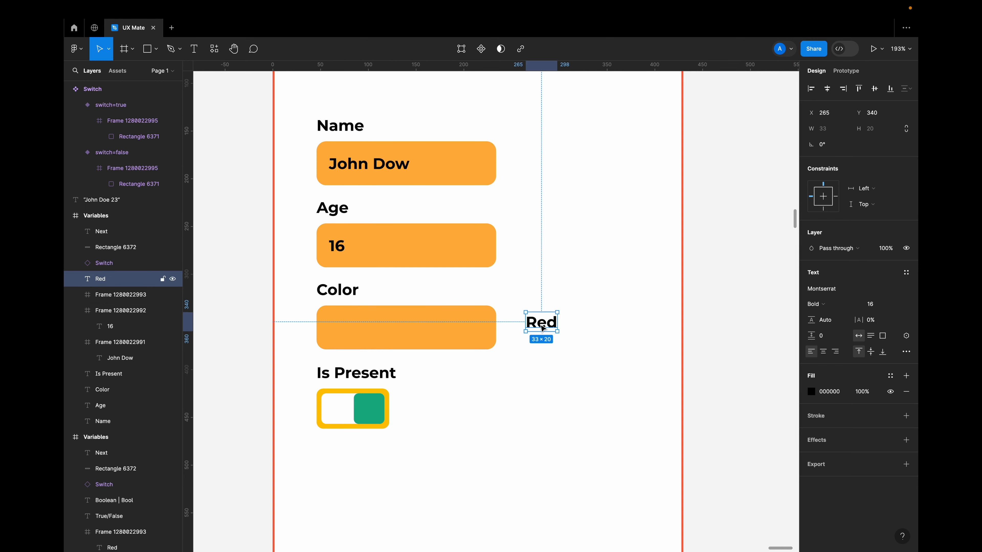
key("Delete")
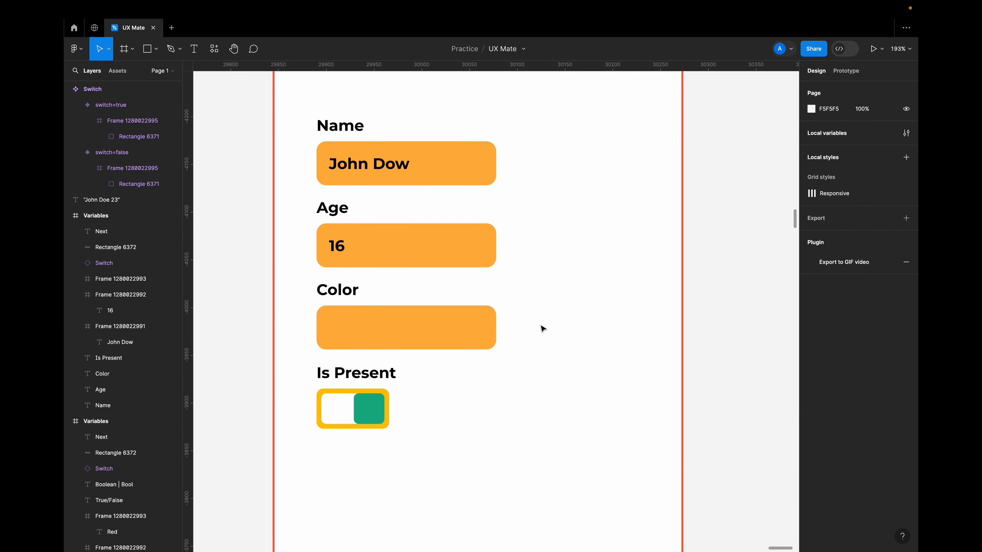
Replace the Color field's amber fill with the Color variable.
left_click(442, 338)
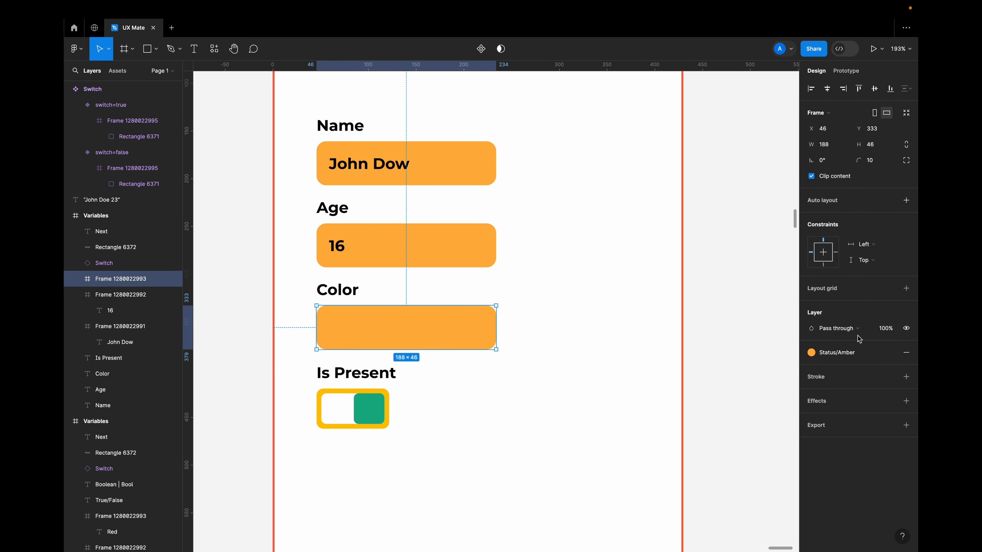
left_click(890, 353)
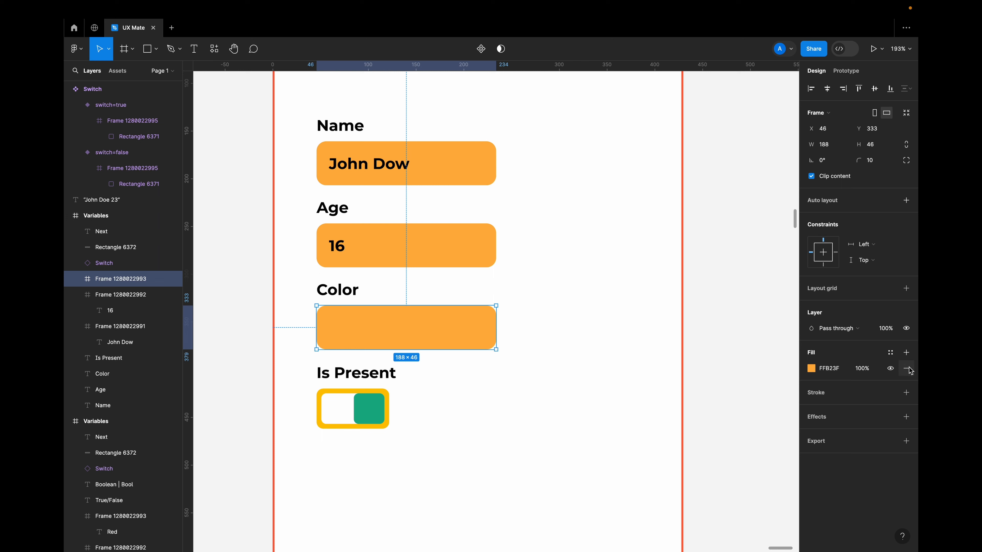
left_click(891, 357)
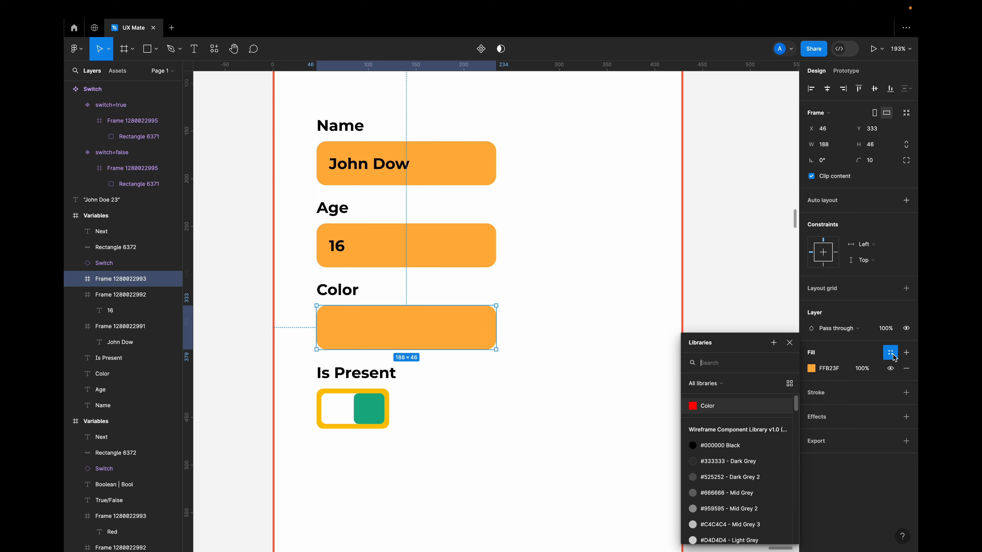
left_click(711, 409)
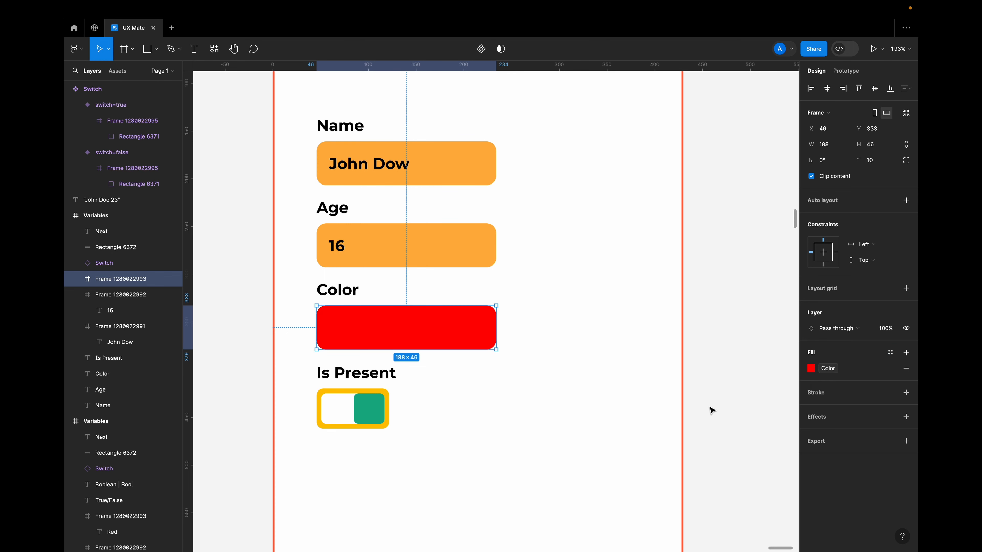
Bind the switch property of the Is Present toggle to the isPresent variable.
left_click(361, 407)
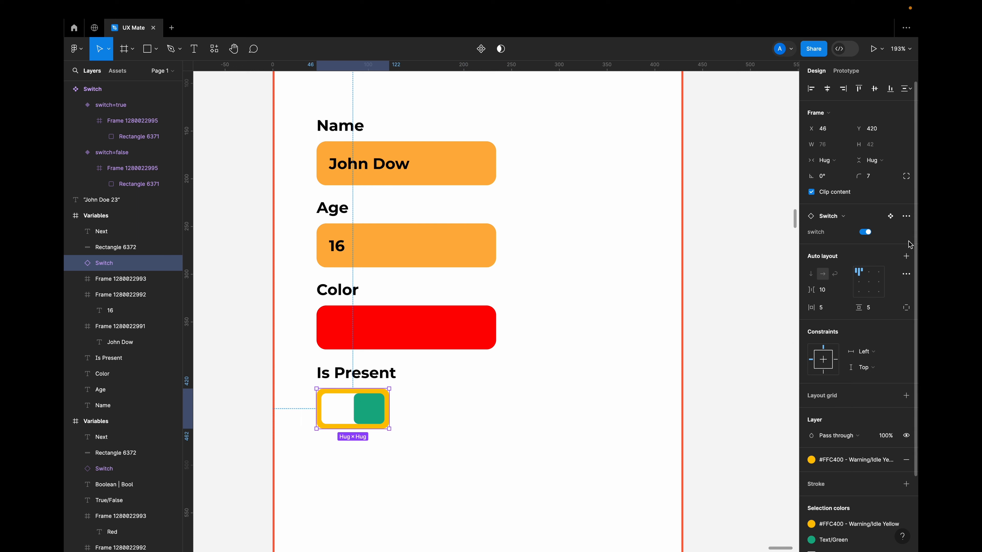
left_click(906, 232)
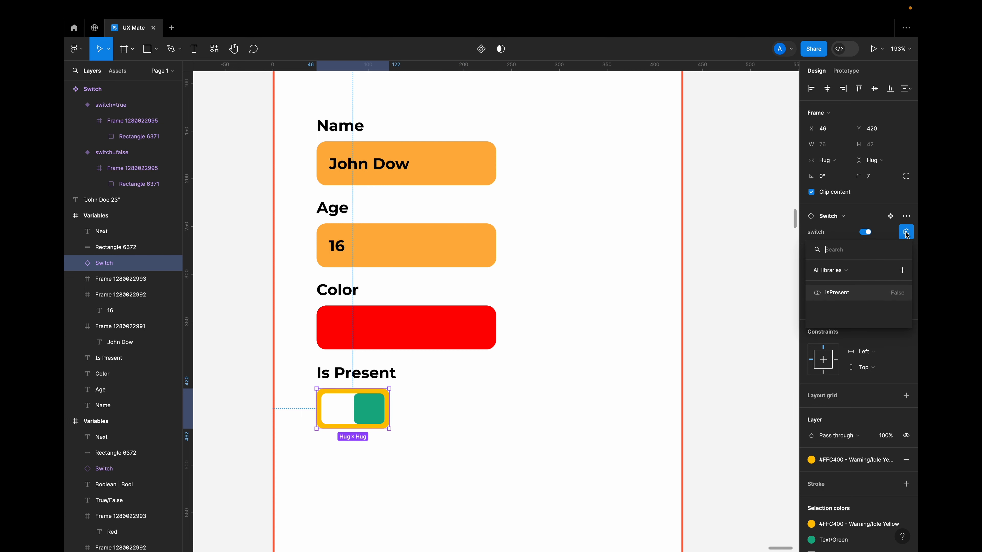
left_click(845, 295)
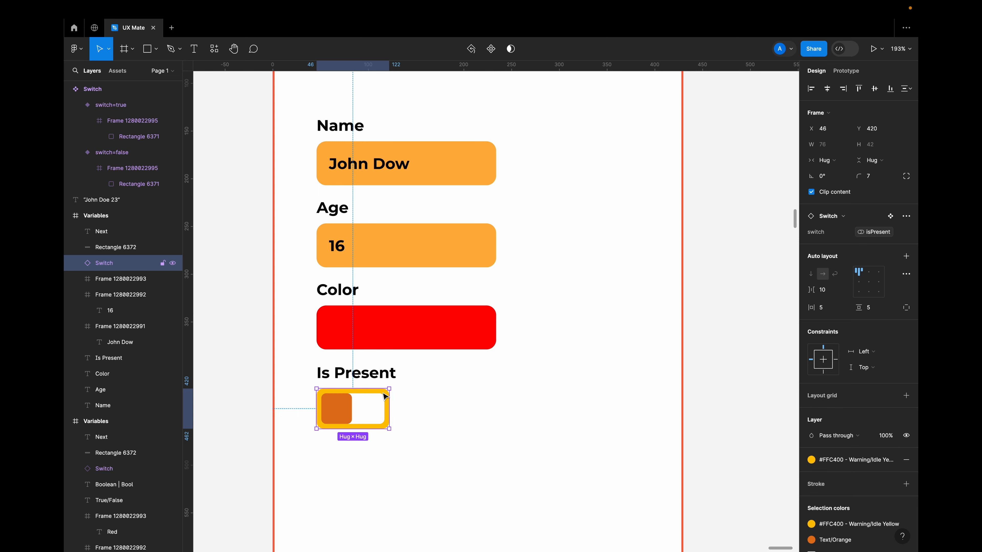
Examine the true and false variants of the Switch component beside the first frame.
scroll(430, 386, "down", 10)
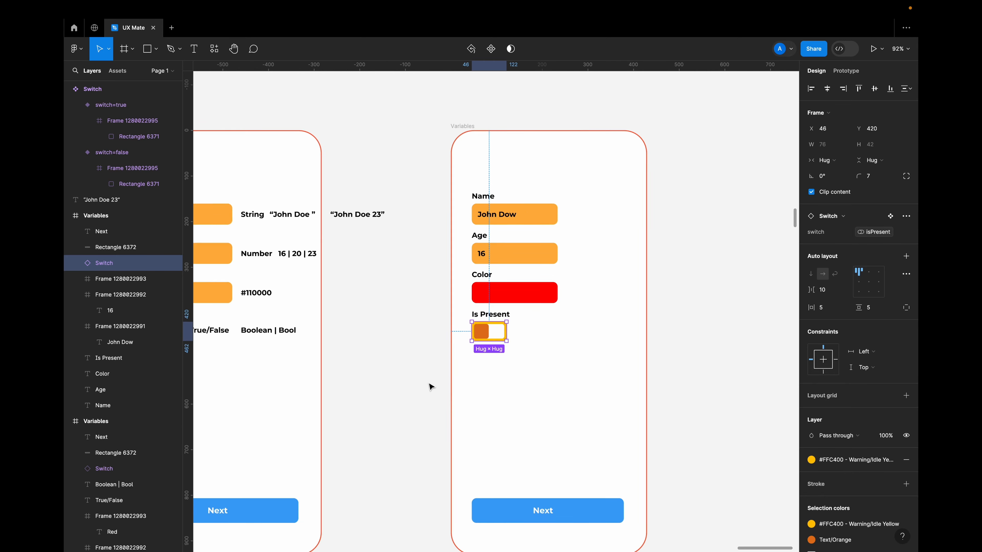
scroll(429, 386, "left", 2)
scroll(380, 310, "up", 7)
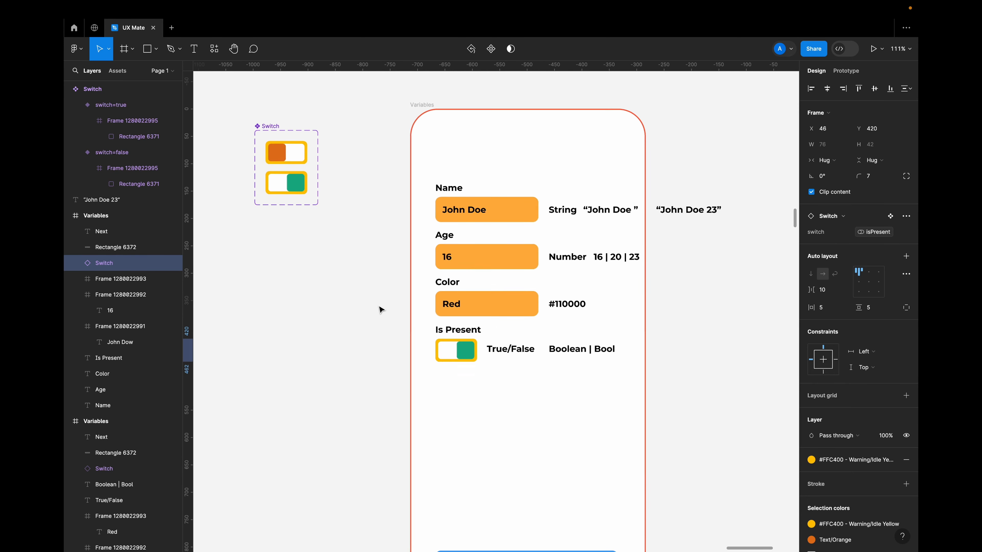
scroll(381, 310, "left", 1)
left_click(336, 179)
scroll(336, 181, "up", 5)
left_click(318, 267)
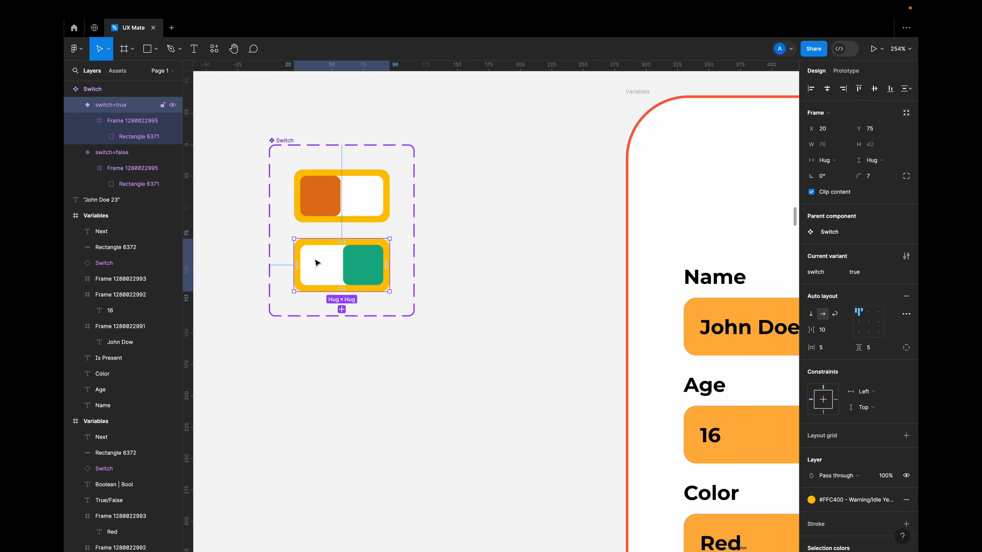
left_click(324, 212)
left_click(326, 250)
left_click(321, 199)
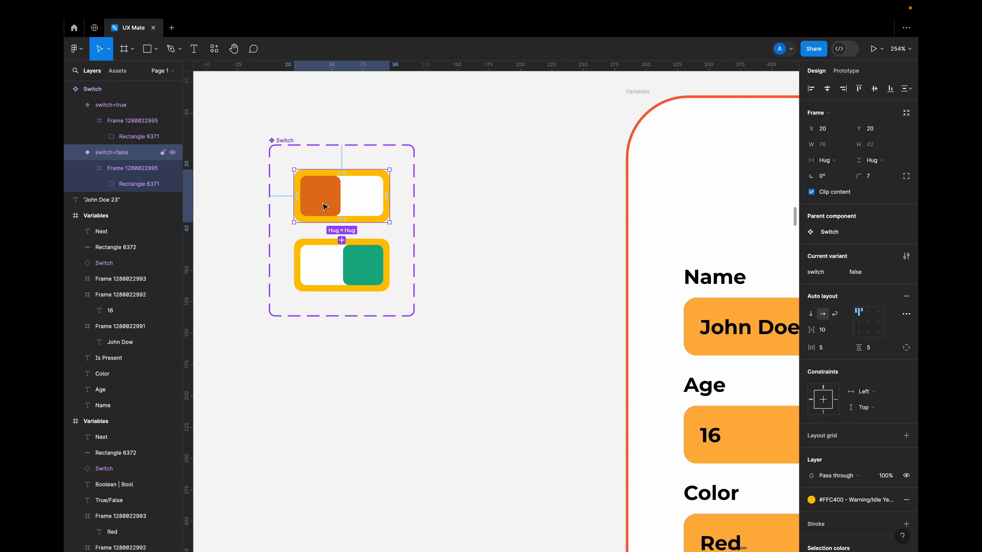
left_click(552, 203)
scroll(553, 203, "down", 10)
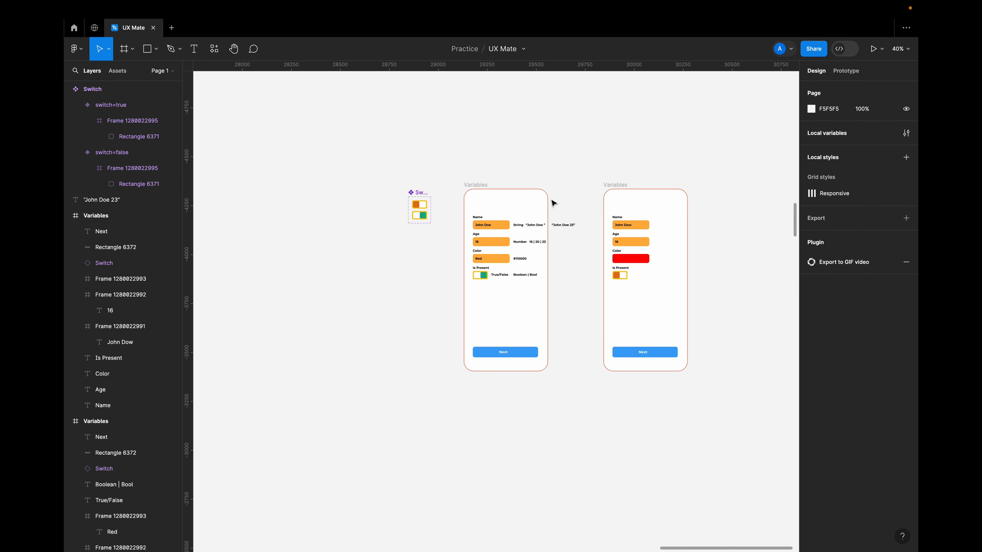
scroll(553, 203, "down", 3)
scroll(553, 203, "right", 3)
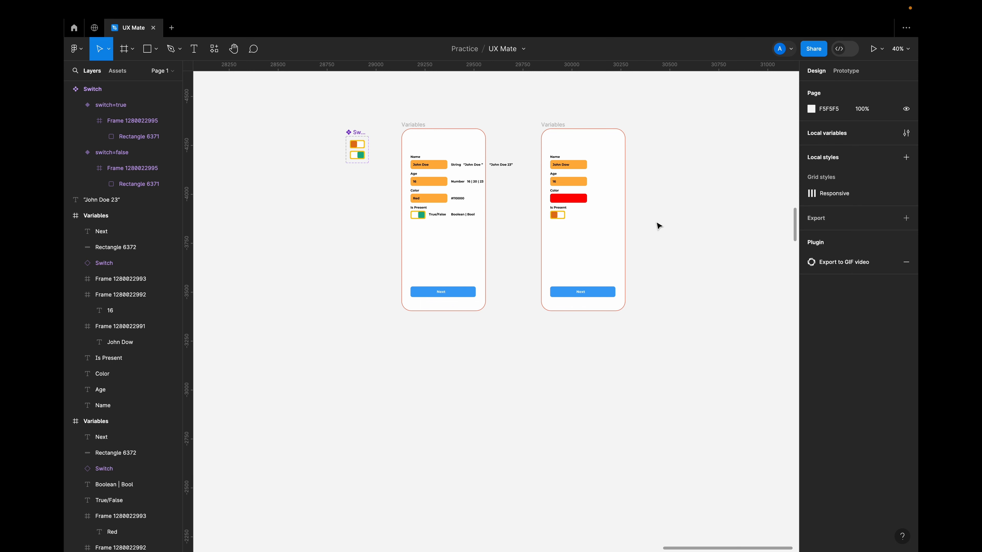
scroll(649, 185, "up", 4)
scroll(649, 185, "left", 1)
scroll(649, 184, "down", 1)
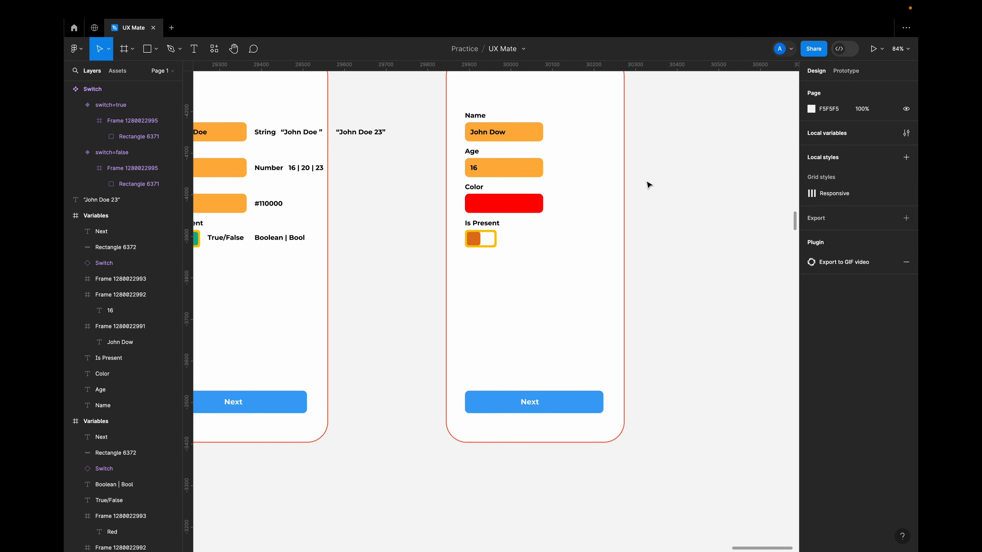
scroll(649, 185, "down", 3)
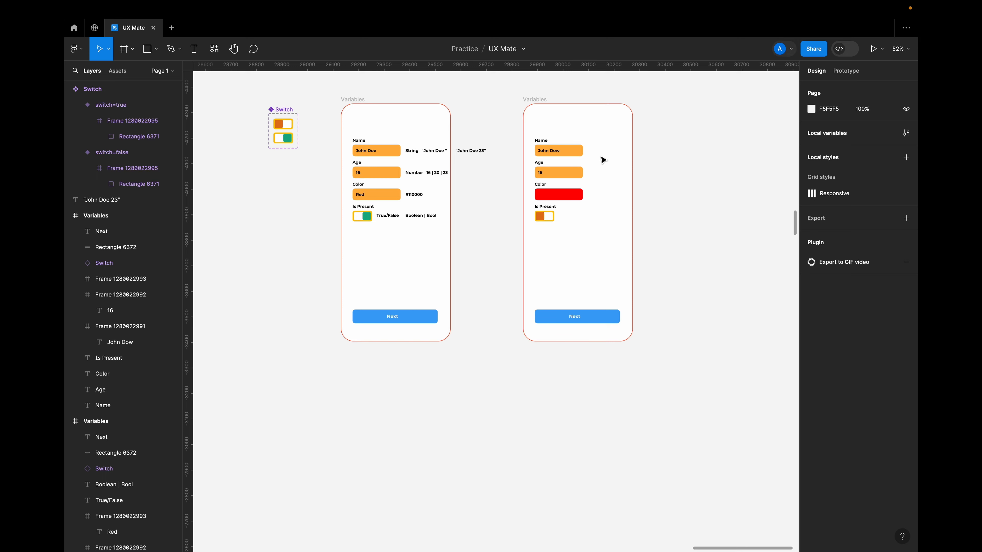
scroll(596, 156, "up", 5)
scroll(594, 156, "down", 1)
scroll(595, 156, "right", 1)
scroll(594, 156, "up", 2)
scroll(595, 156, "right", 1)
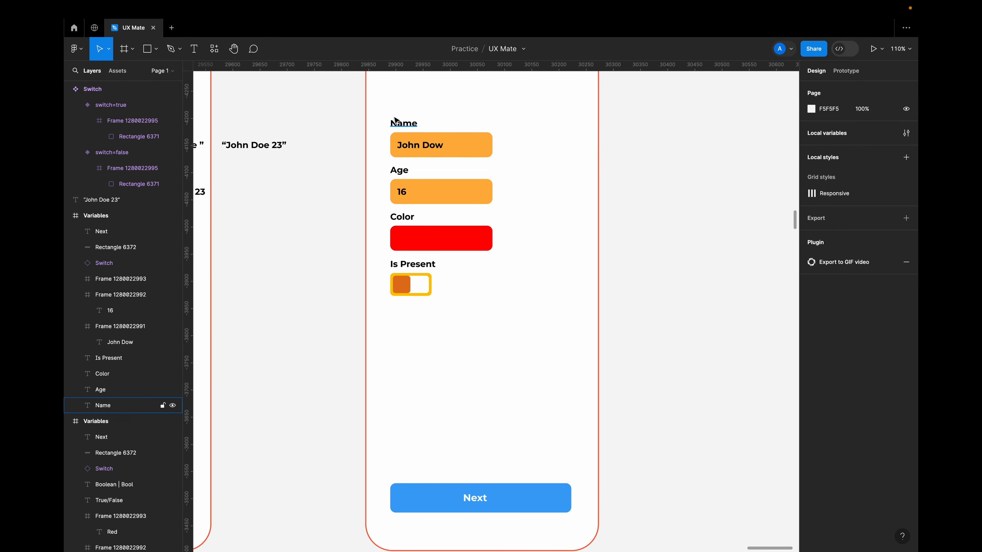
Change the userName variable's value to "Ux Mate" in the local variables of Collection 1.
left_click(907, 134)
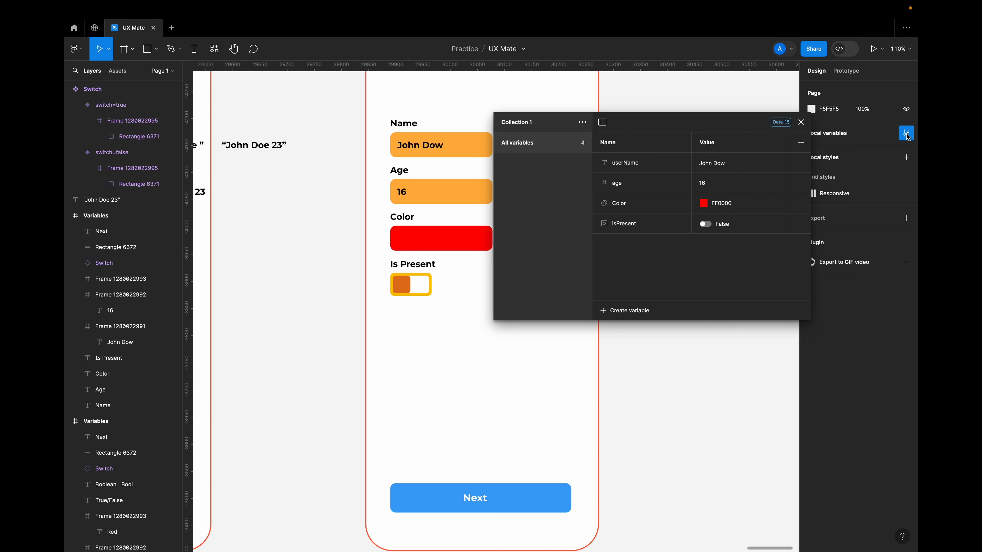
scroll(453, 339, "up", 1)
scroll(453, 339, "right", 1)
scroll(453, 339, "right", 2)
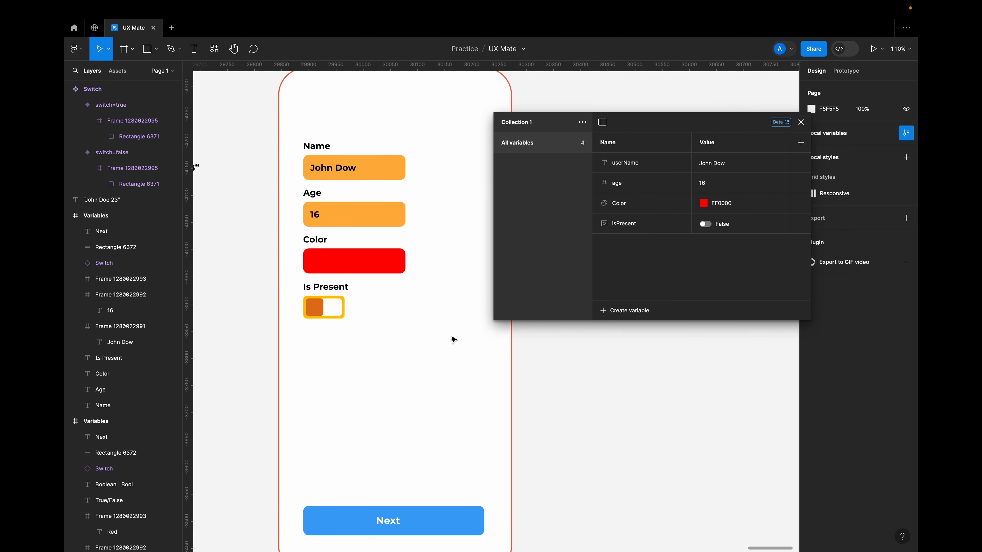
scroll(454, 338, "down", 1)
left_click(726, 161)
left_click(734, 161)
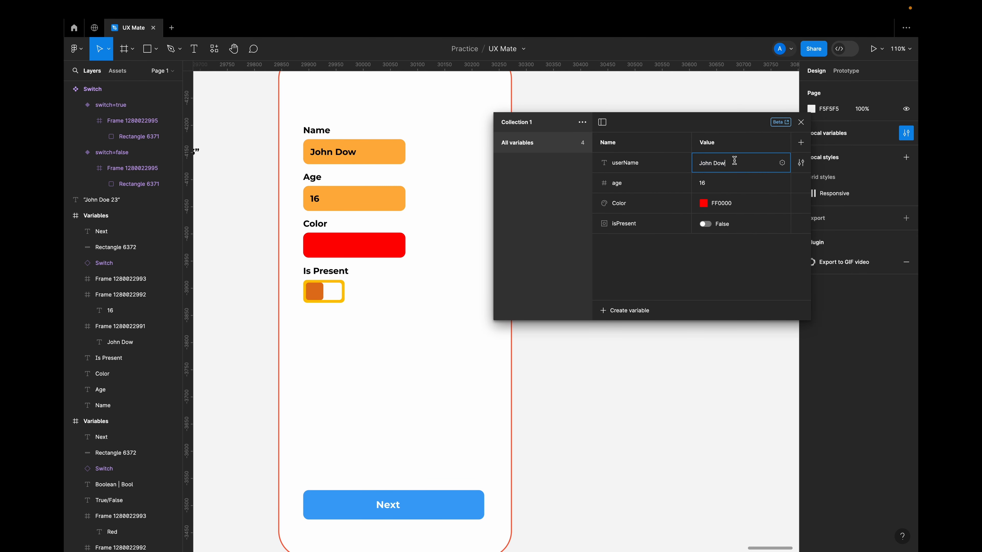
key("BackSpace")
key("BackSpace")
key("BackSpace")
key("BackSpace")
left_click(737, 259)
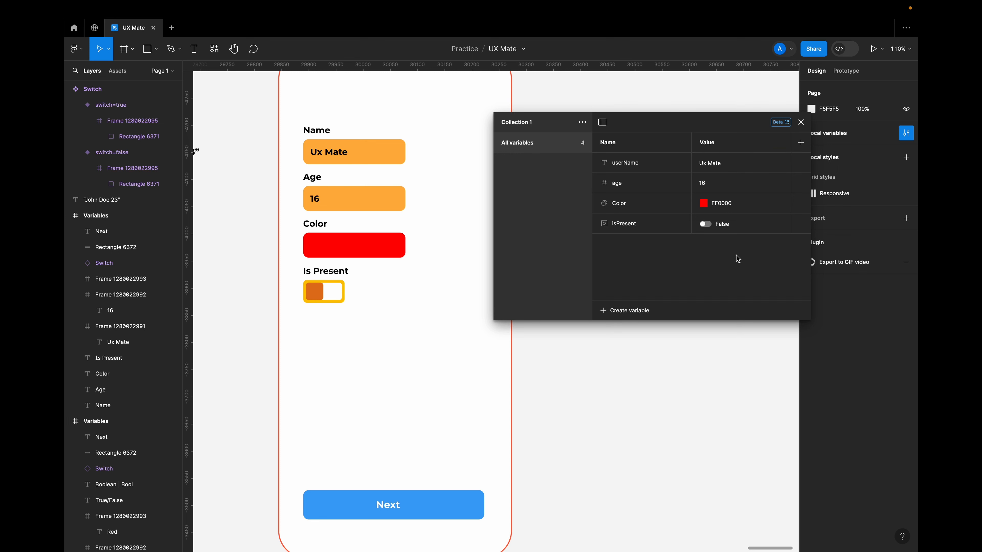
Set the Color variable's value to the blue 535AFF.
left_click(703, 203)
left_click_drag(769, 357, 779, 358)
left_click_drag(771, 280, 779, 227)
left_click(621, 260)
Set the age variable to 20 and isPresent to True, then close the local variables.
left_click(709, 185)
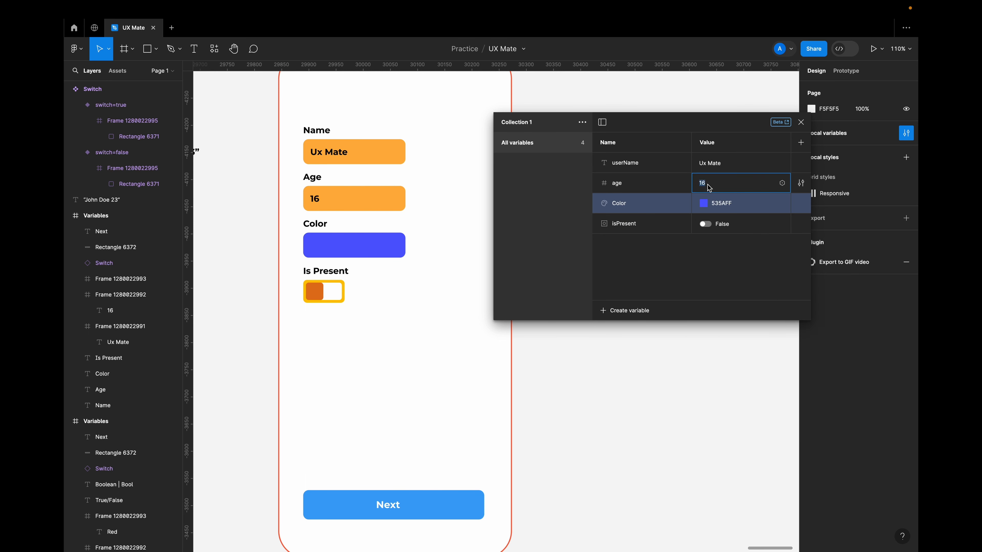
type("20")
key("Return")
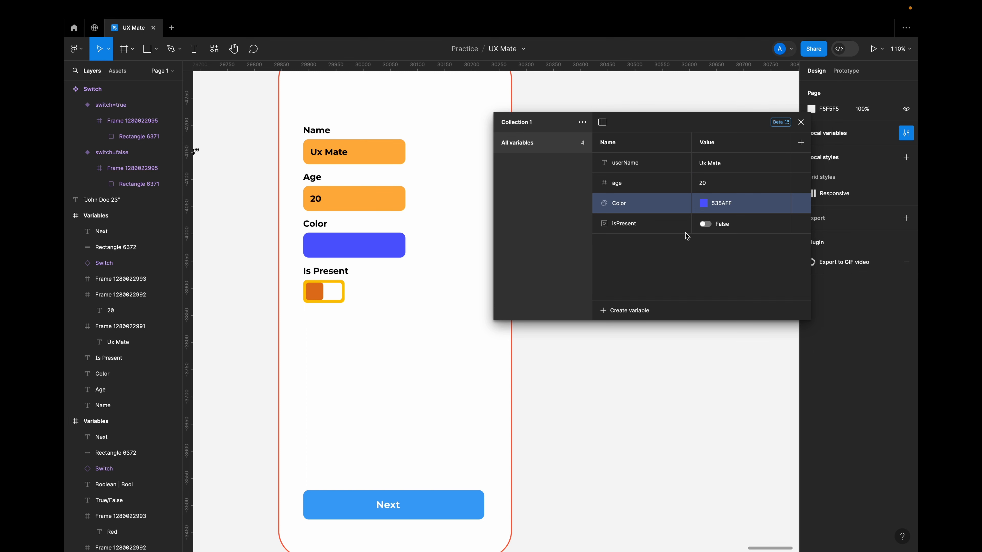
left_click(705, 223)
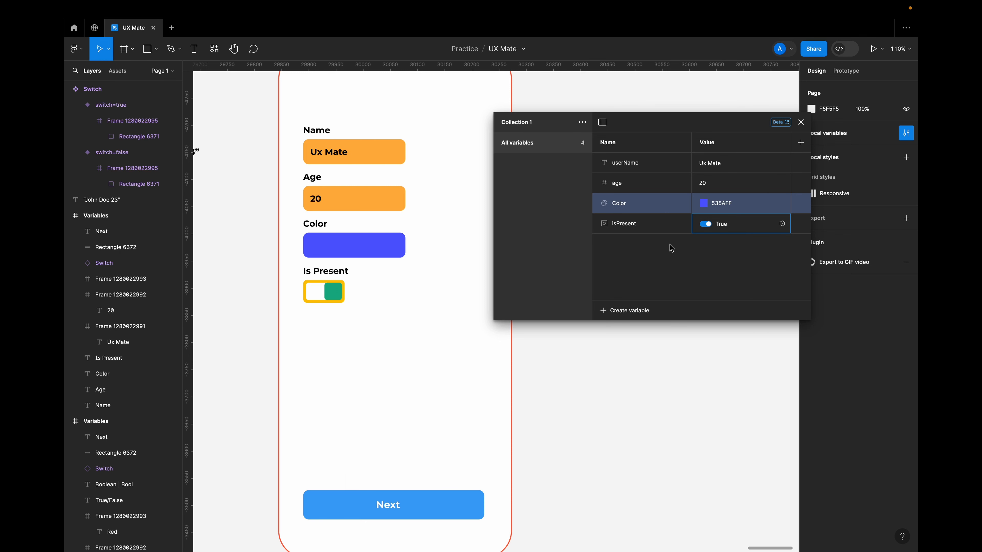
left_click(799, 123)
Duplicate the second Variables frame and place the copy beside it at X 30358, Y -4335.
scroll(594, 268, "down", 5)
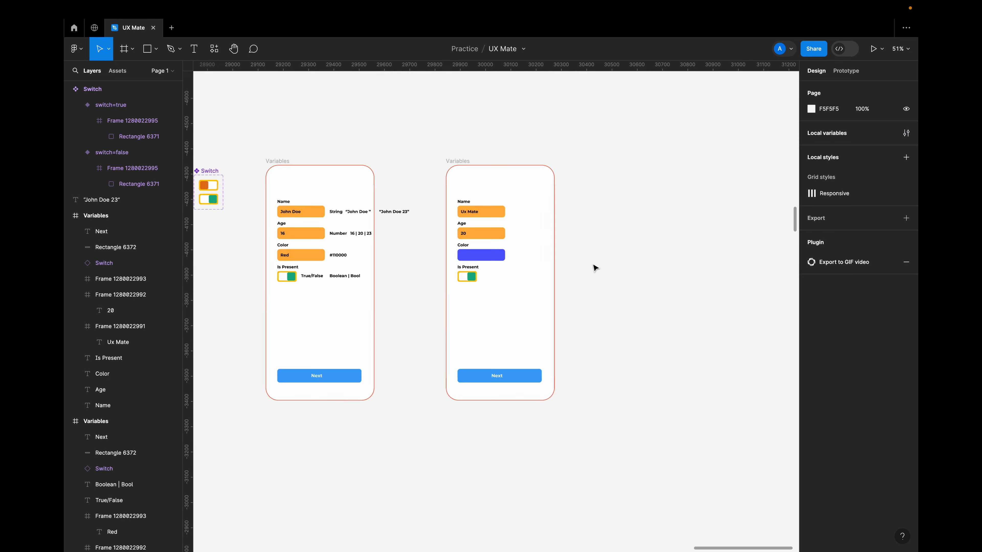
scroll(594, 268, "down", 3)
scroll(594, 267, "right", 3)
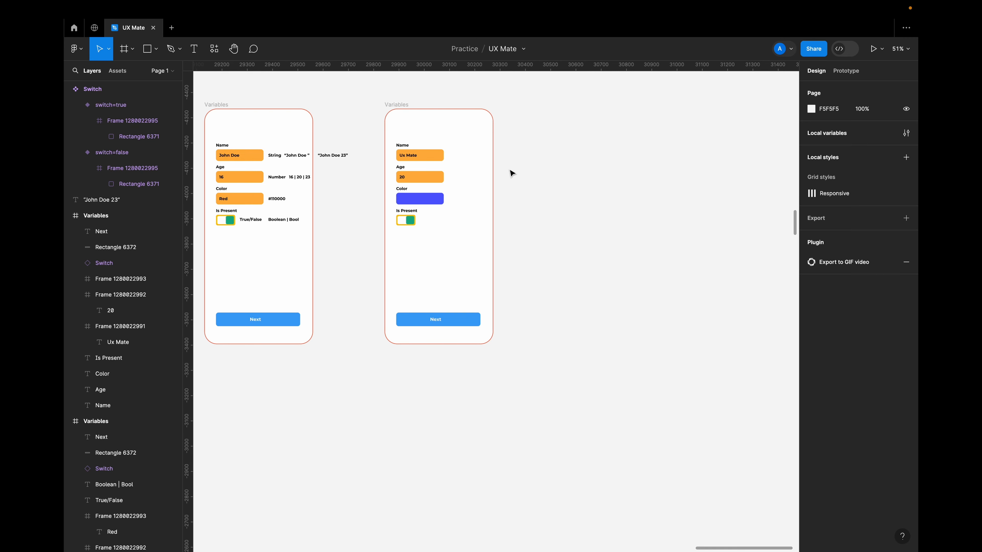
left_click_drag(396, 109, 525, 109)
scroll(553, 155, "up", 5)
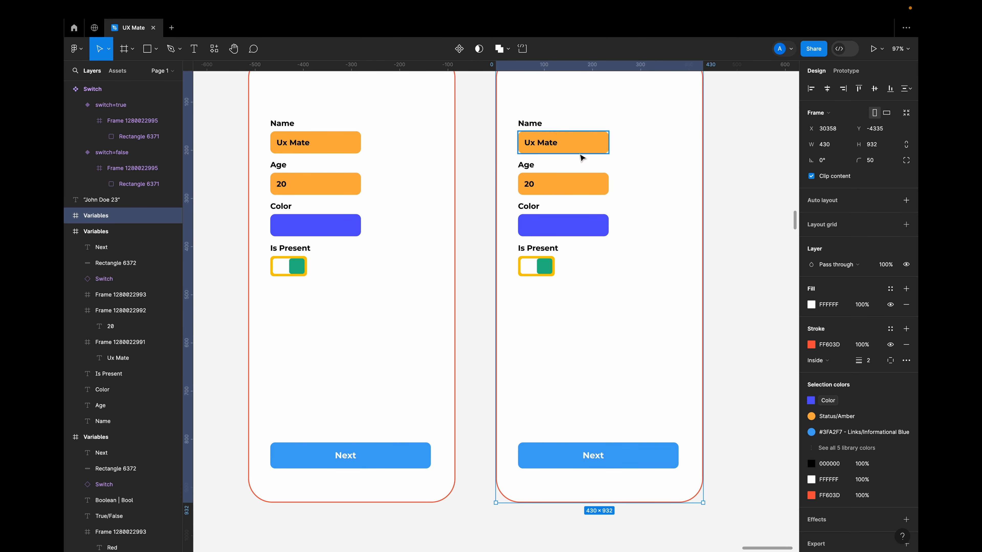
scroll(532, 258, "down", 4)
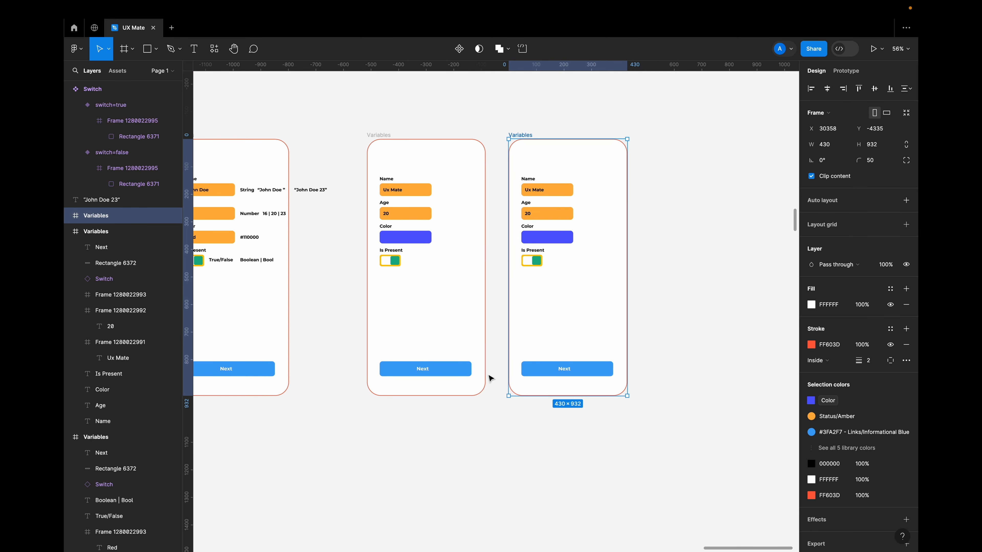
left_click(460, 375)
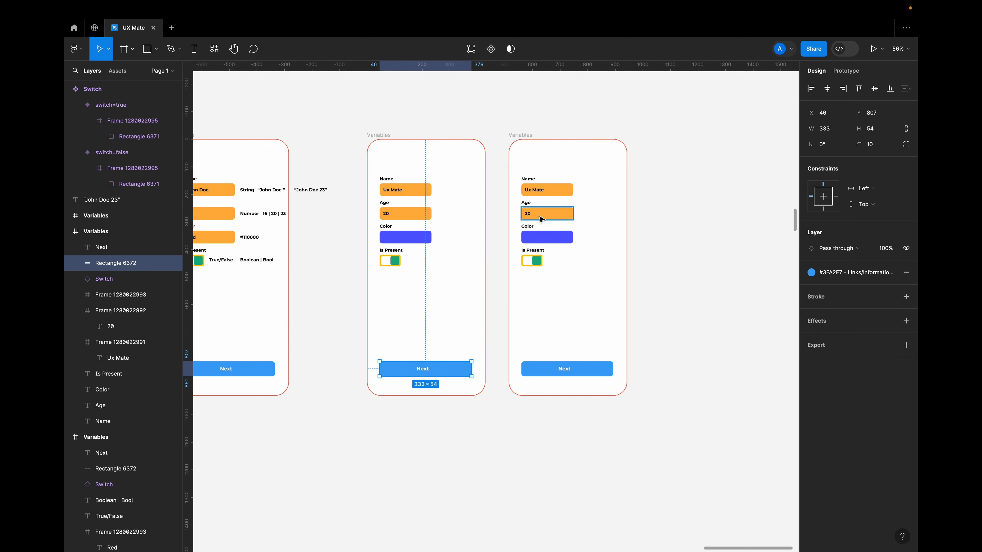
left_click(691, 224)
left_click(528, 145)
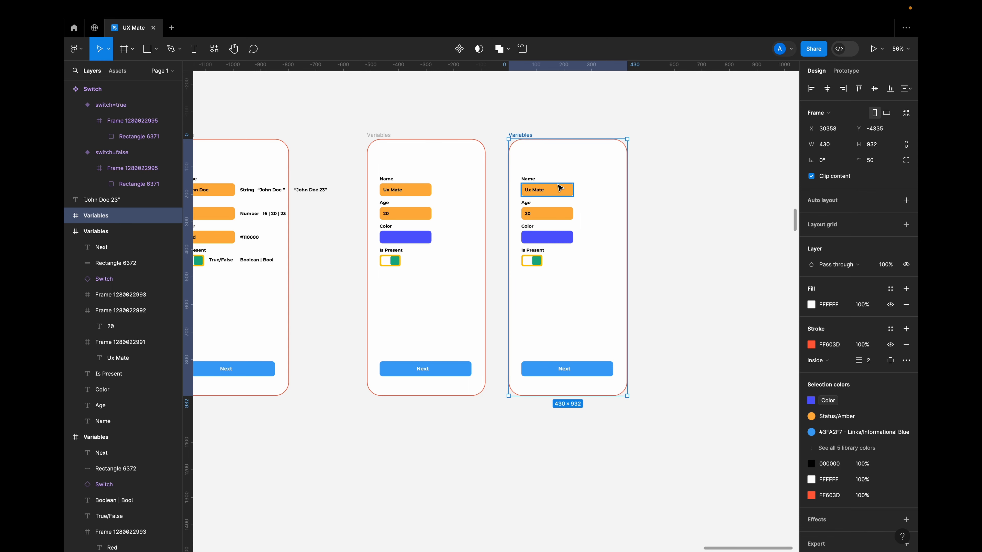
left_click(691, 207)
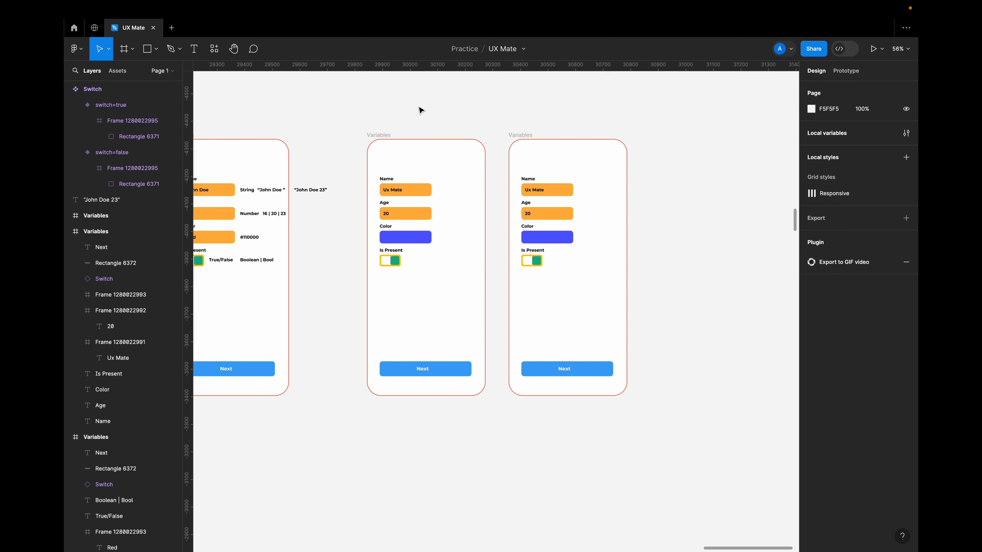
Add a second variable mode to Collection 1 and widen the variables window to show both mode columns.
left_click(908, 133)
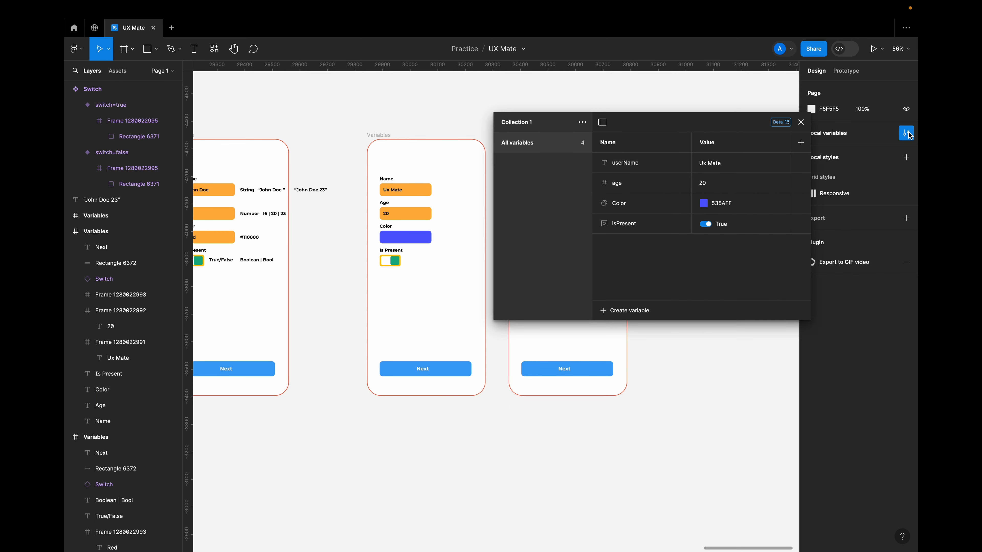
left_click_drag(693, 121, 658, 121)
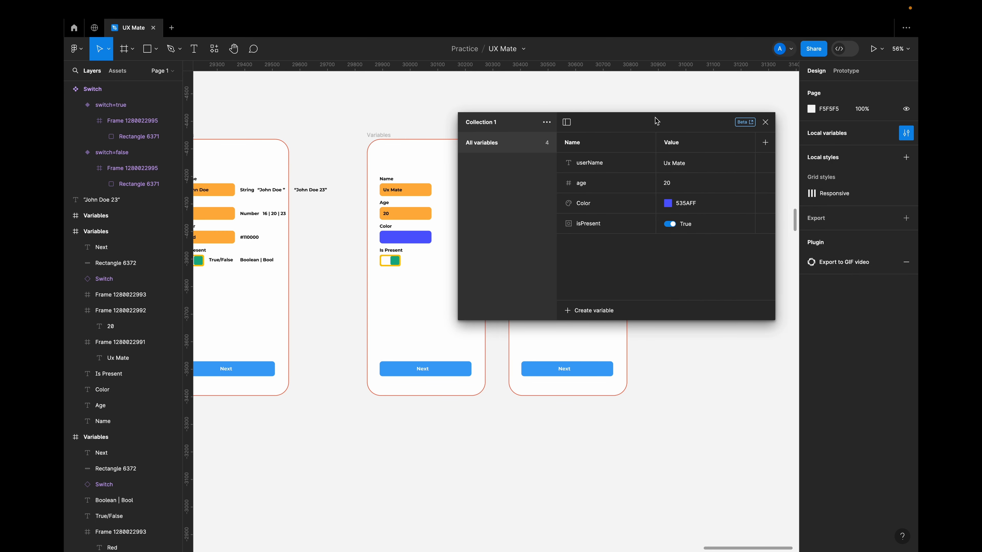
left_click(765, 143)
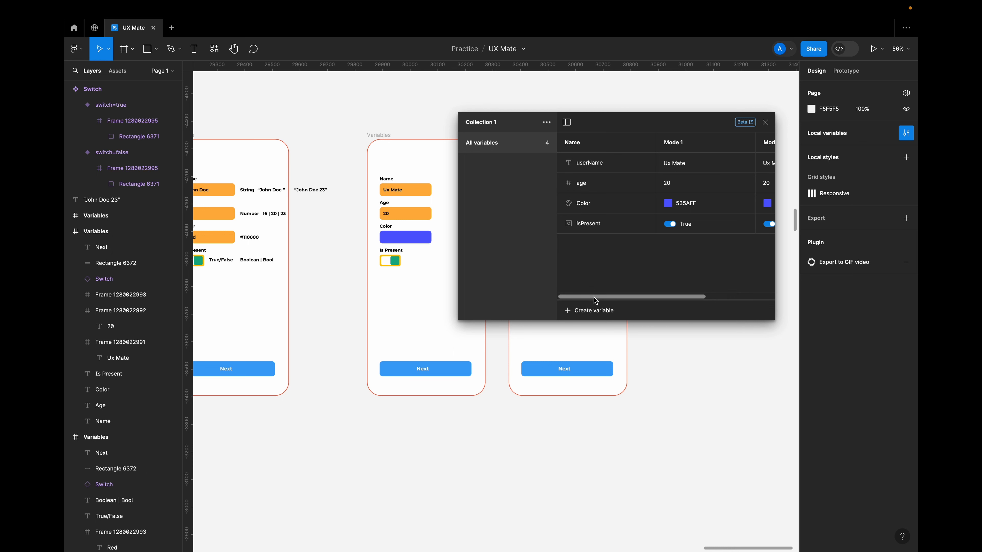
left_click_drag(594, 298, 469, 280)
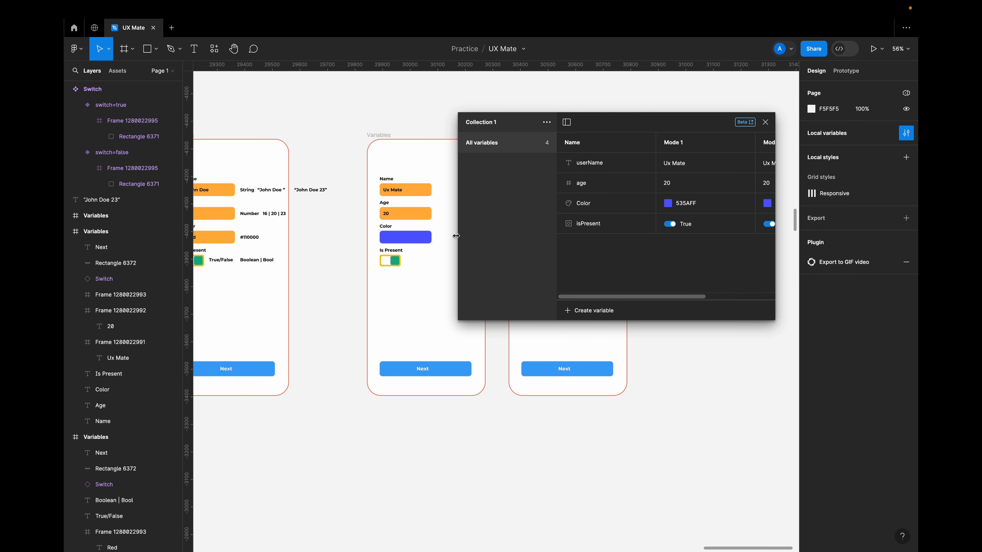
left_click_drag(457, 236, 233, 243)
Rename the two variable modes usr1 and usr2.
double_click(455, 144)
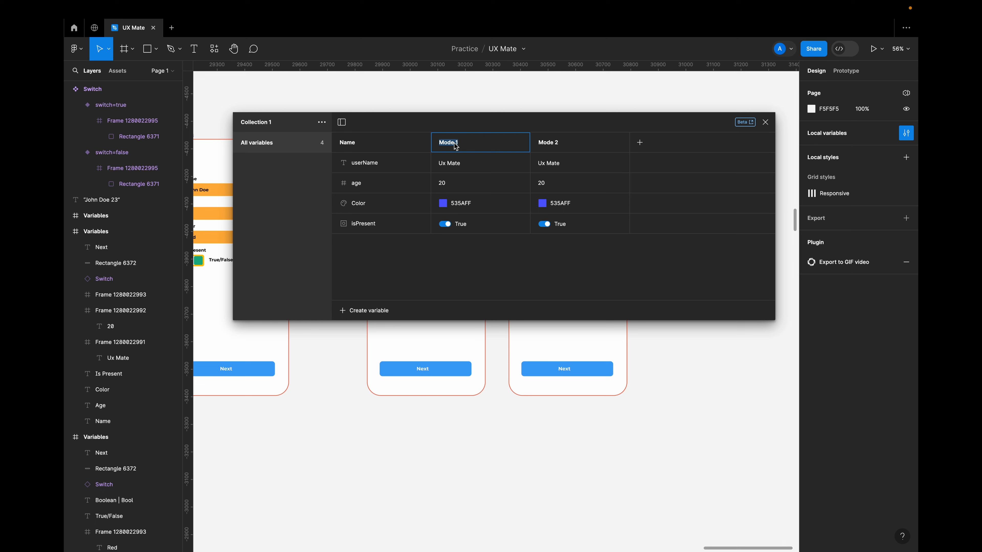
type("usr1")
double_click(556, 143)
type("usr")
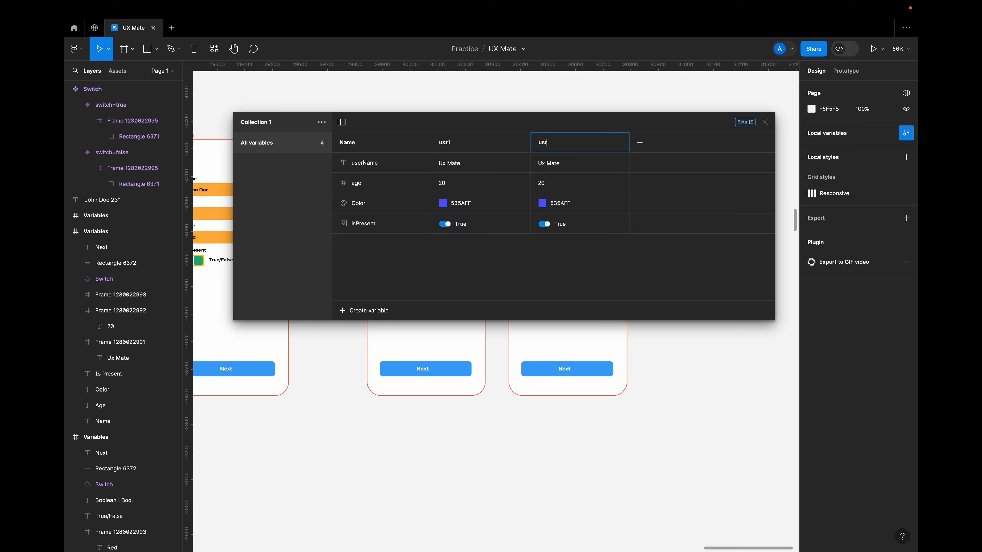
Give the usr2 mode the second user's full name as userName and set its age to 16.
left_click(463, 166)
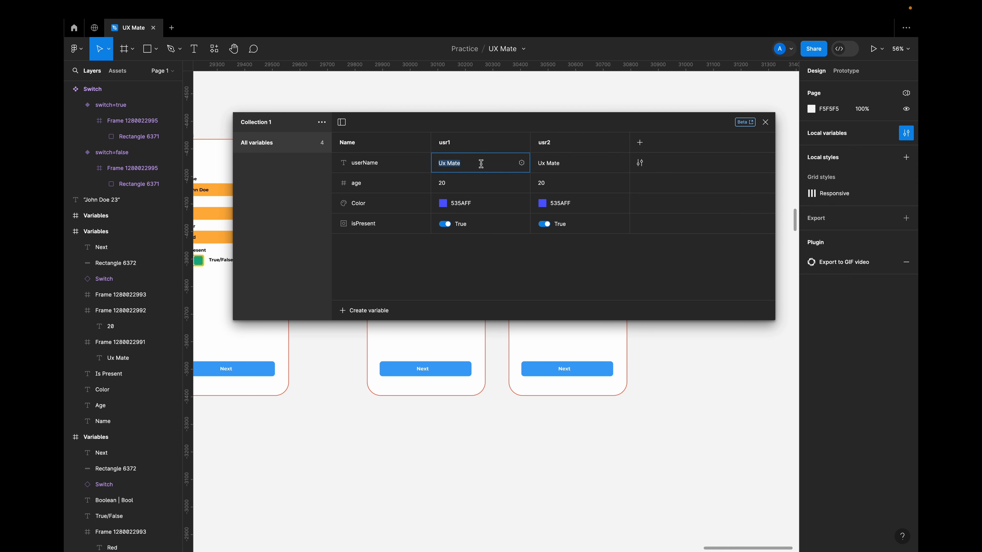
double_click(562, 164)
type("John")
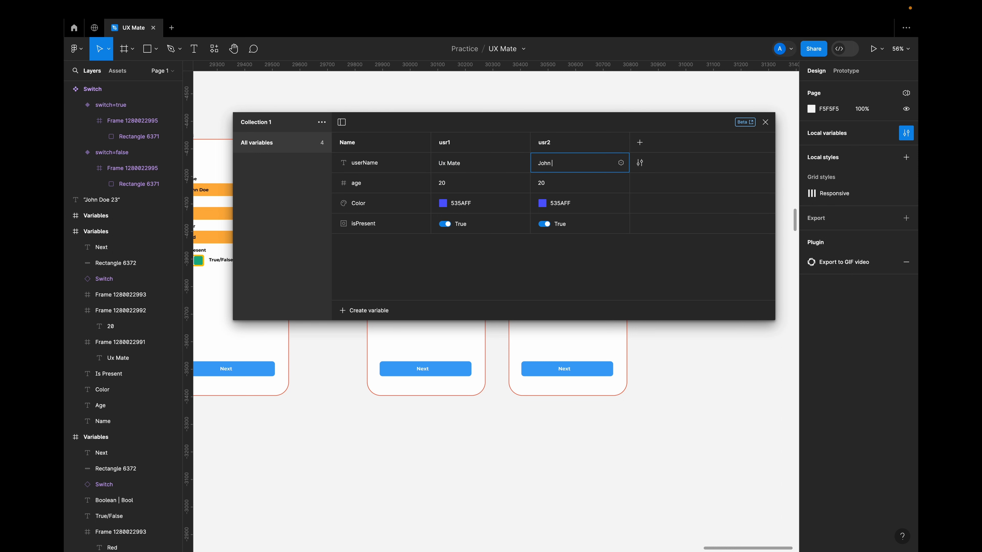
type(" Doe")
double_click(551, 184)
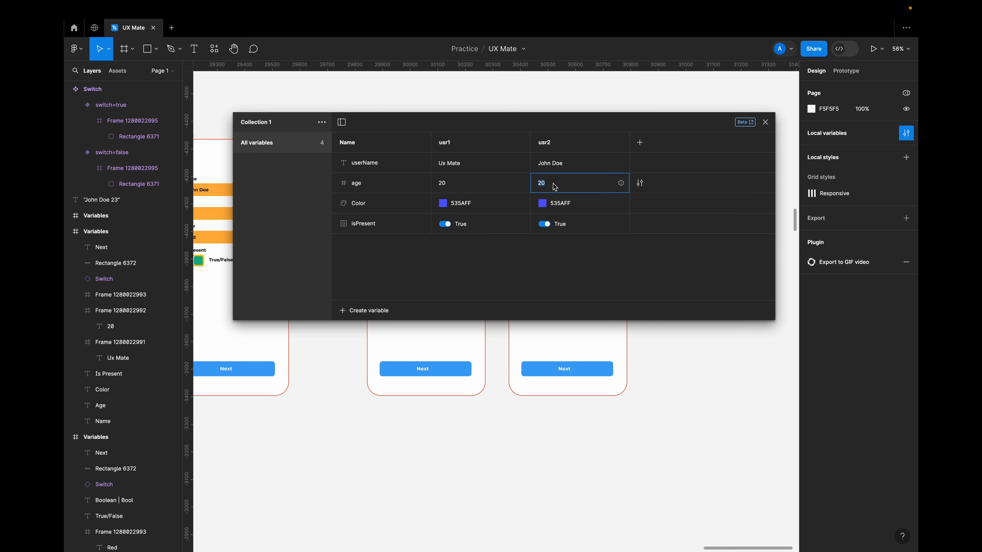
type("16")
Set usr2's Color to the orange FF9B53 and its isPresent to False, then close the local variables.
left_click(546, 204)
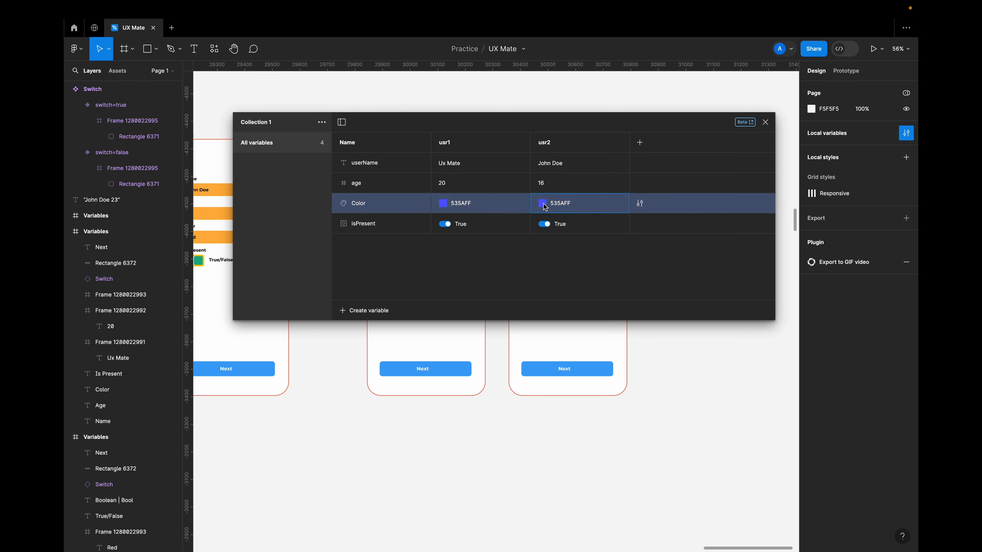
left_click_drag(618, 357, 574, 359)
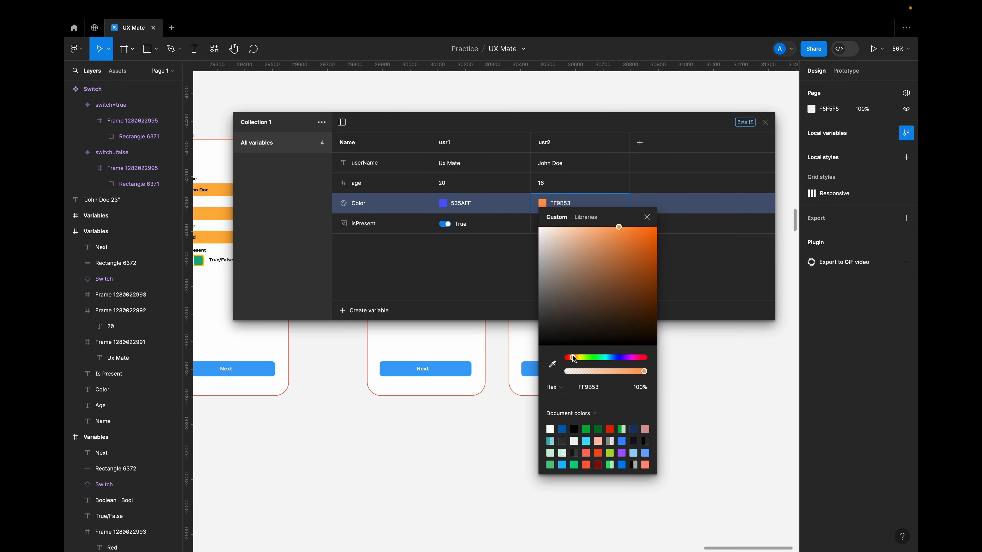
left_click(532, 286)
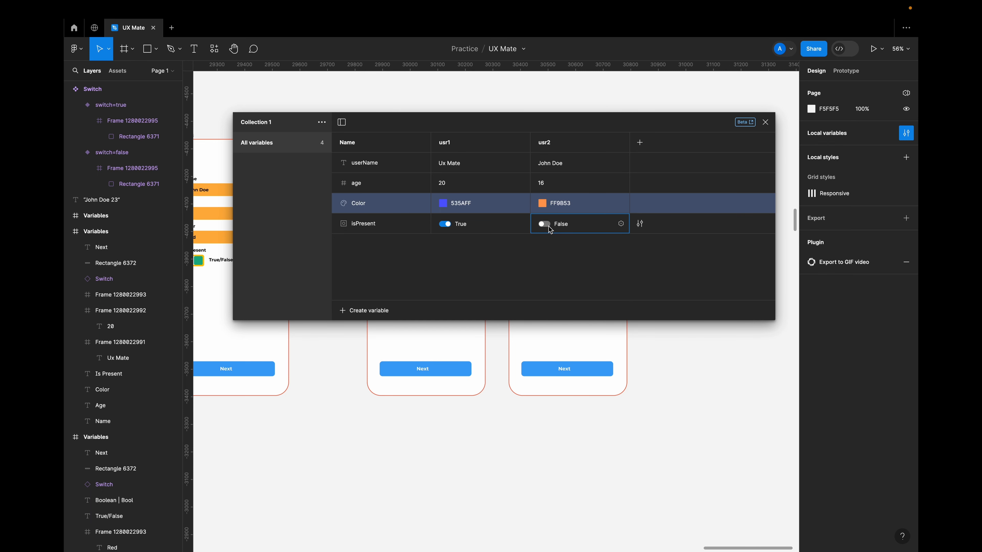
left_click(765, 121)
Check which Collection 1 variable modes can be applied to the duplicated Variables frame, leaving its mode unchanged.
left_click(521, 136)
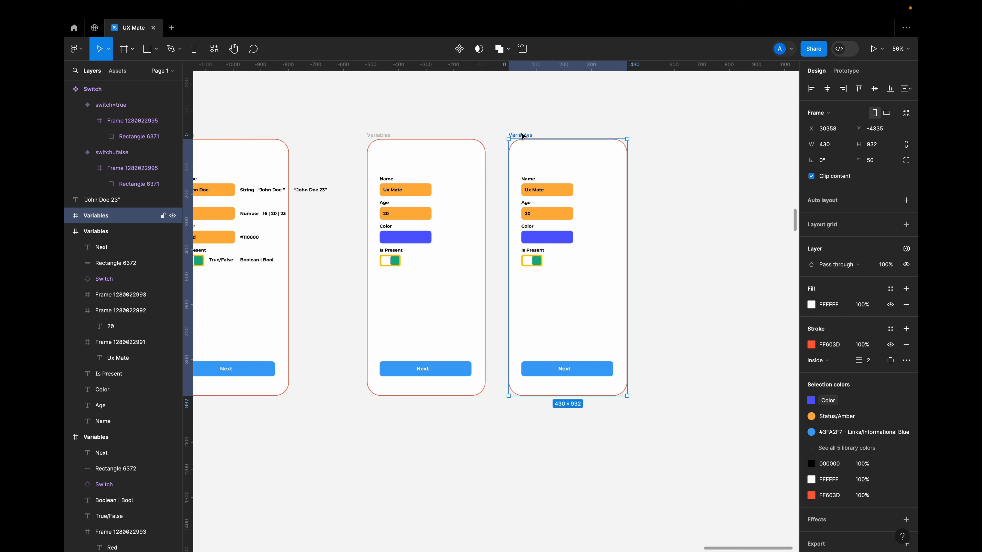
left_click(906, 250)
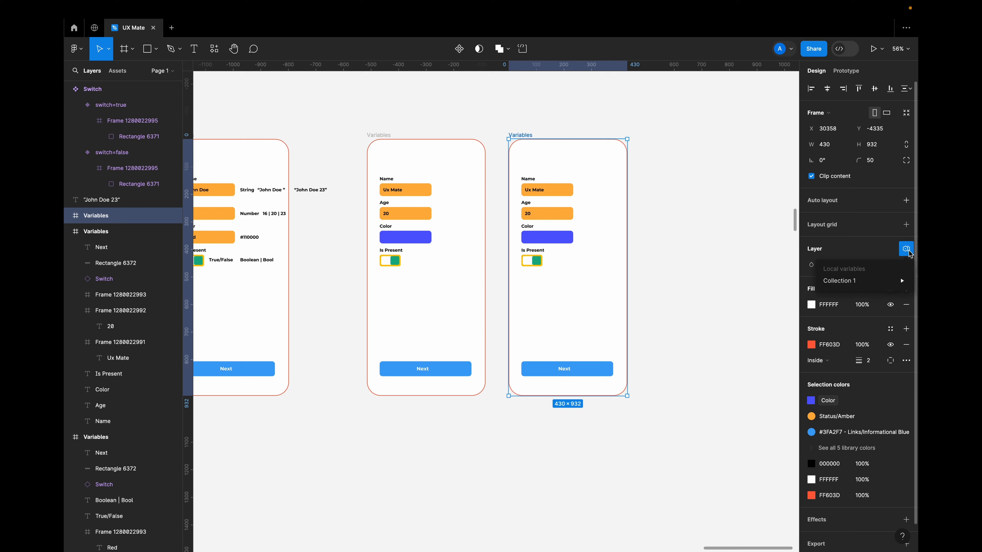
mouse_move(865, 283)
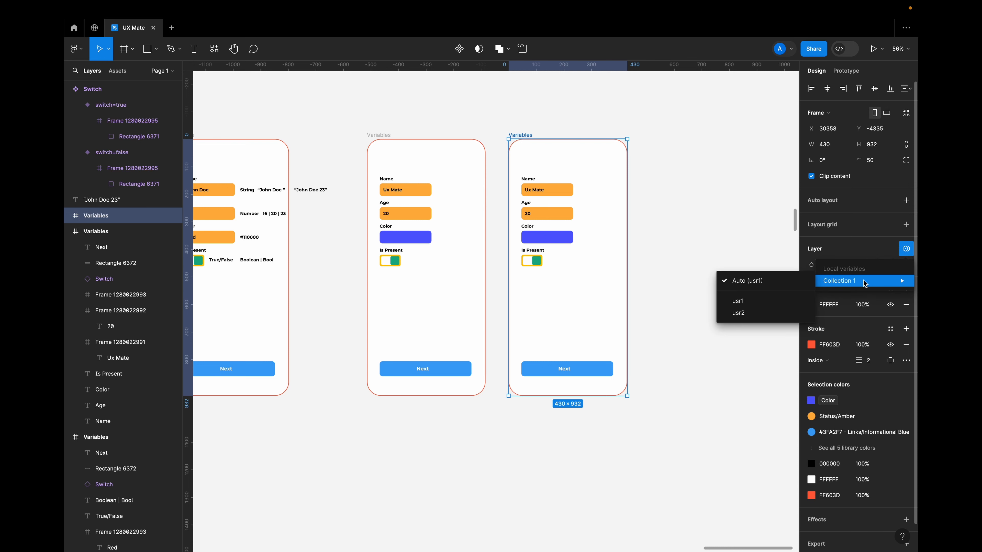
left_click(765, 234)
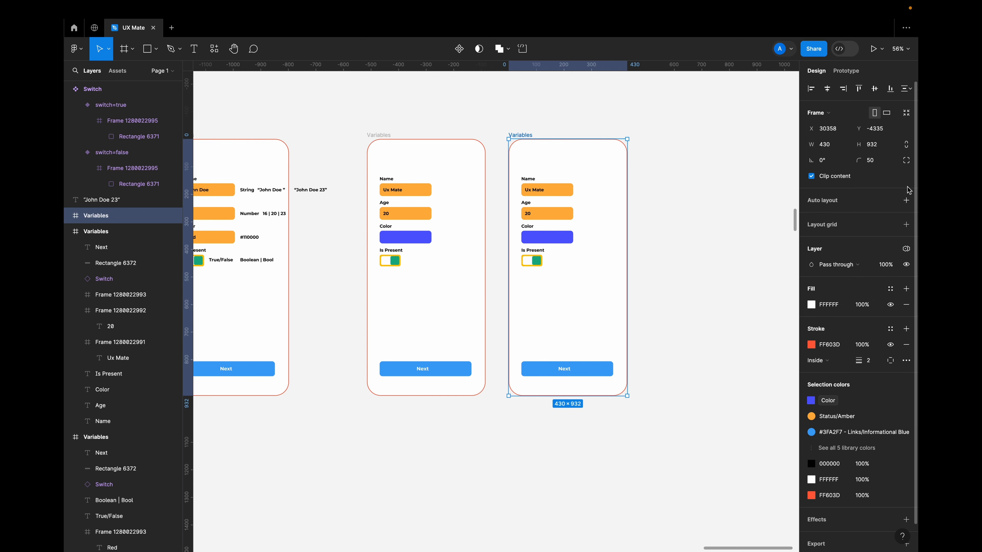
left_click(718, 220)
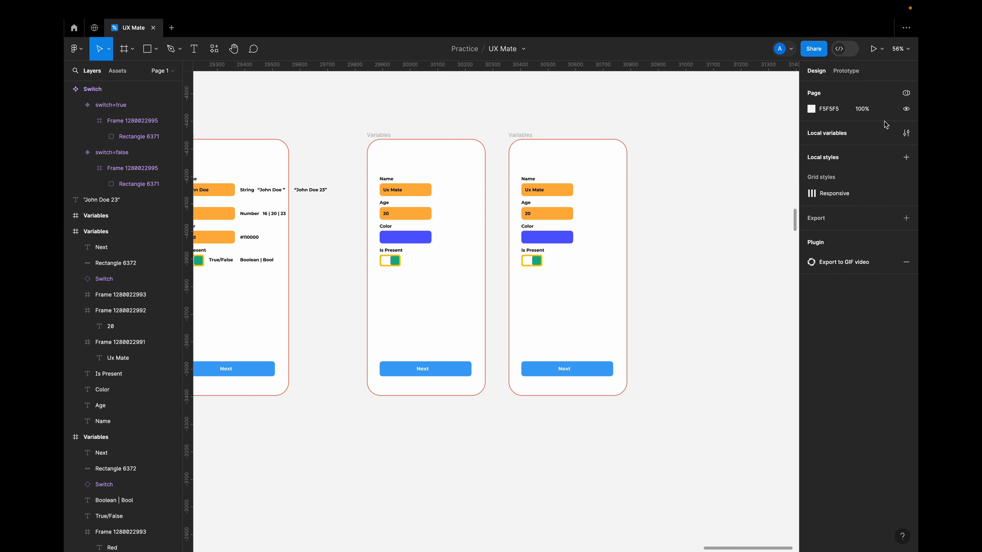
Reopen the local variables, view Collection 1's management options, and move the window fully into view.
left_click(906, 136)
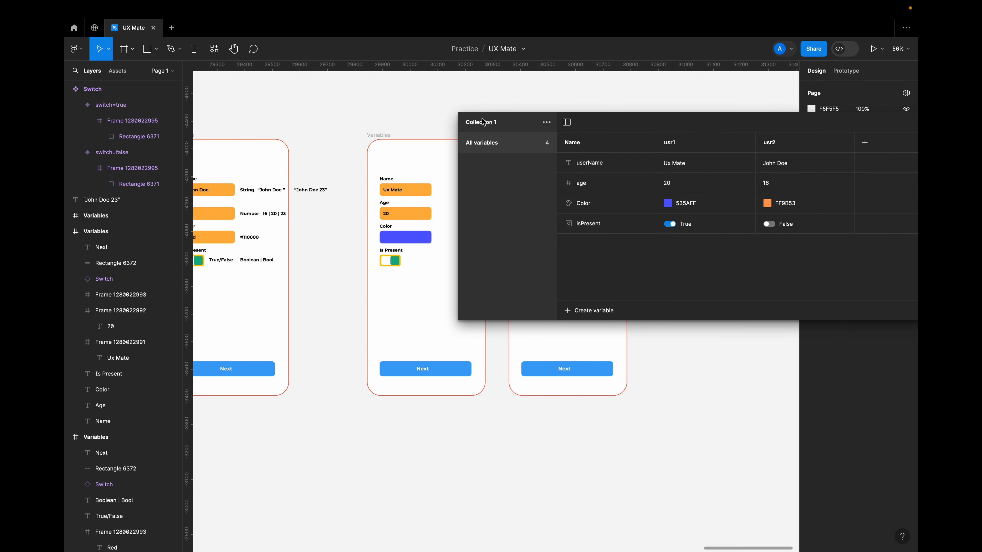
left_click(547, 122)
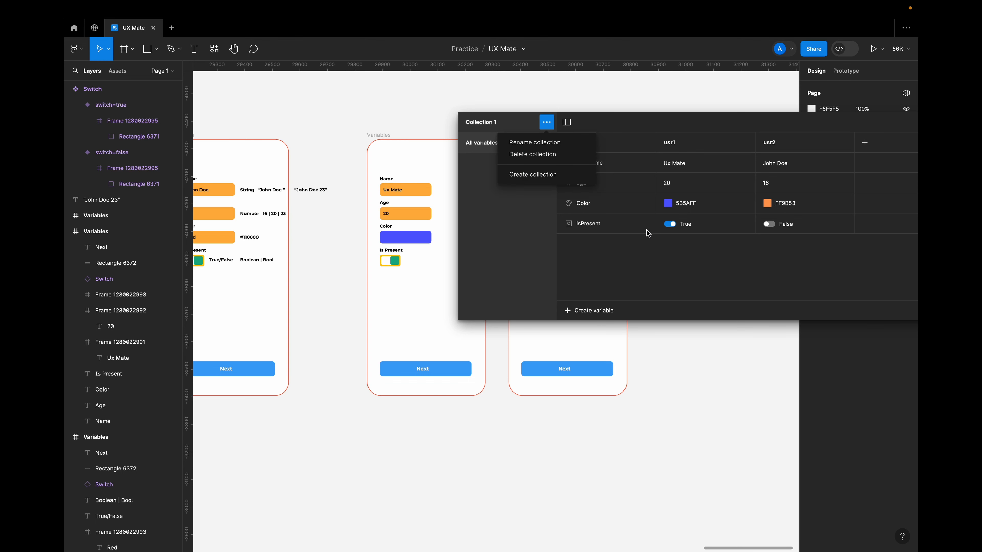
left_click(531, 223)
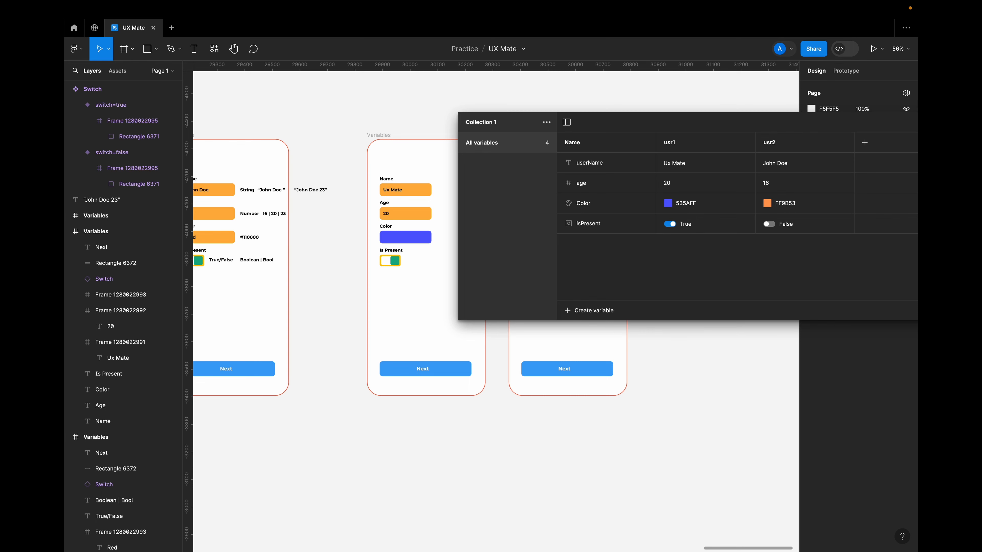
left_click_drag(724, 129, 633, 131)
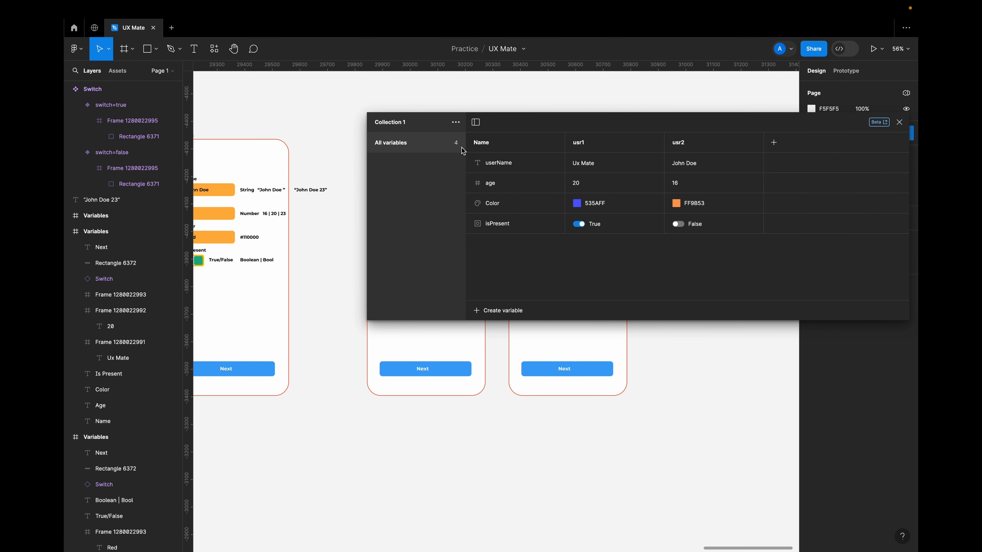
Close the local variables and apply Collection 1's usr2 mode to the duplicated Variables frame.
left_click(900, 122)
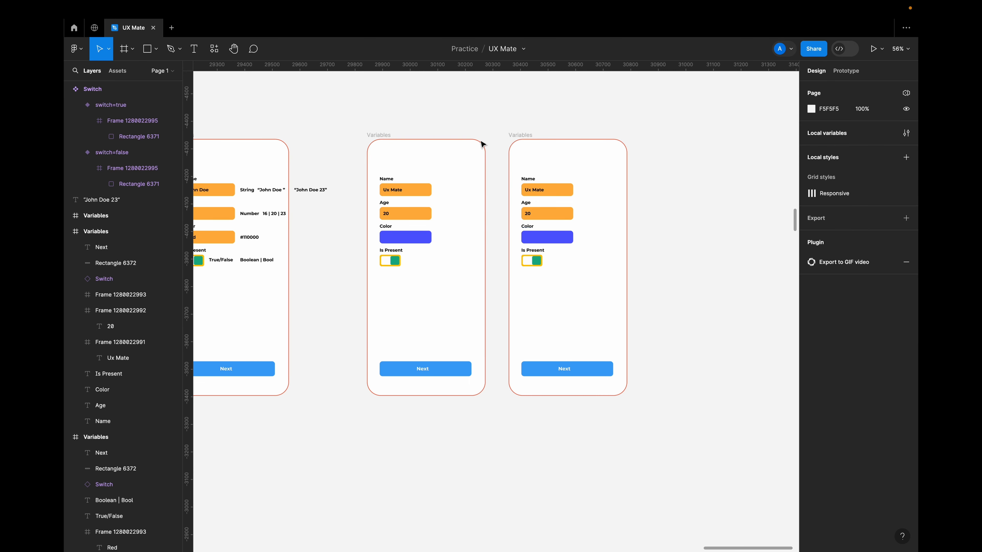
left_click(521, 136)
scroll(481, 214, "up", 5)
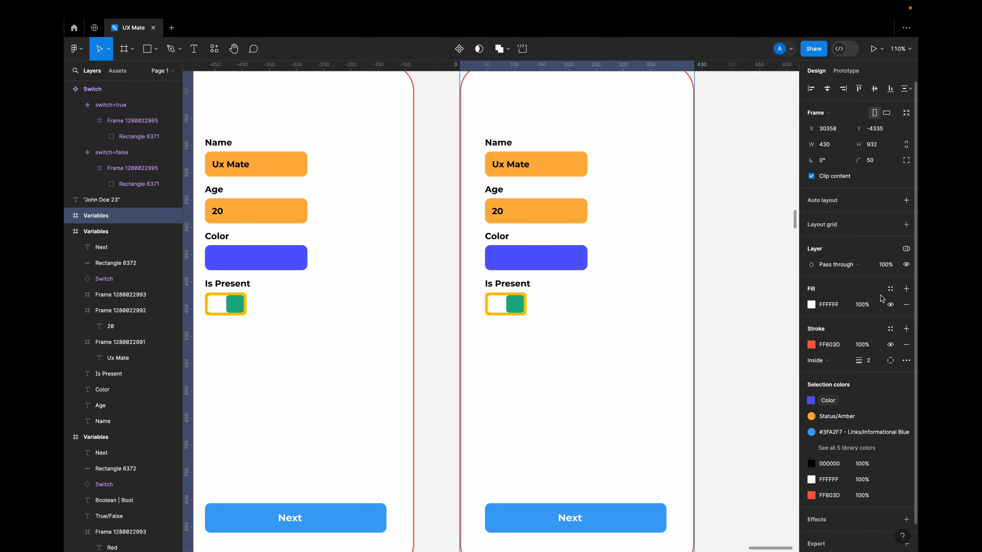
left_click(907, 250)
mouse_move(850, 282)
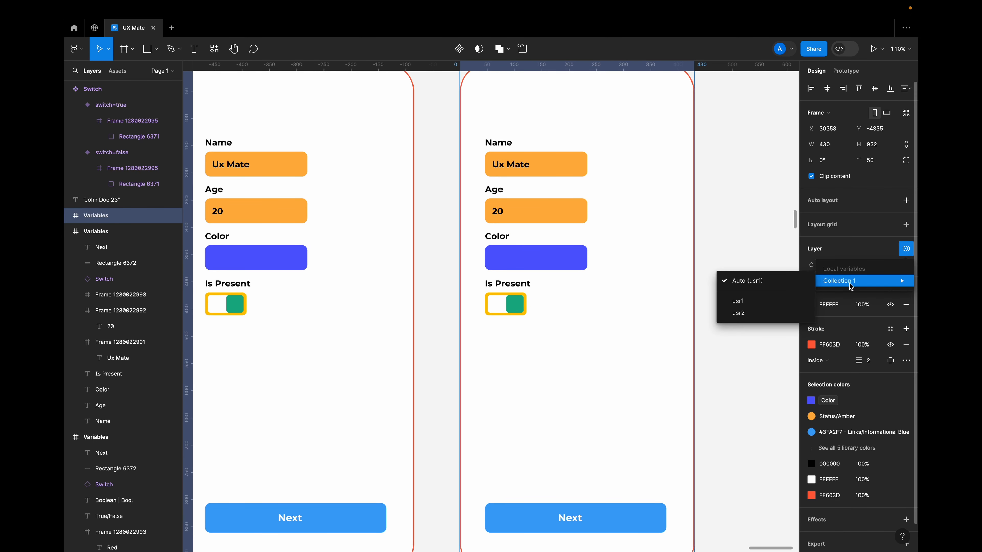
left_click(764, 313)
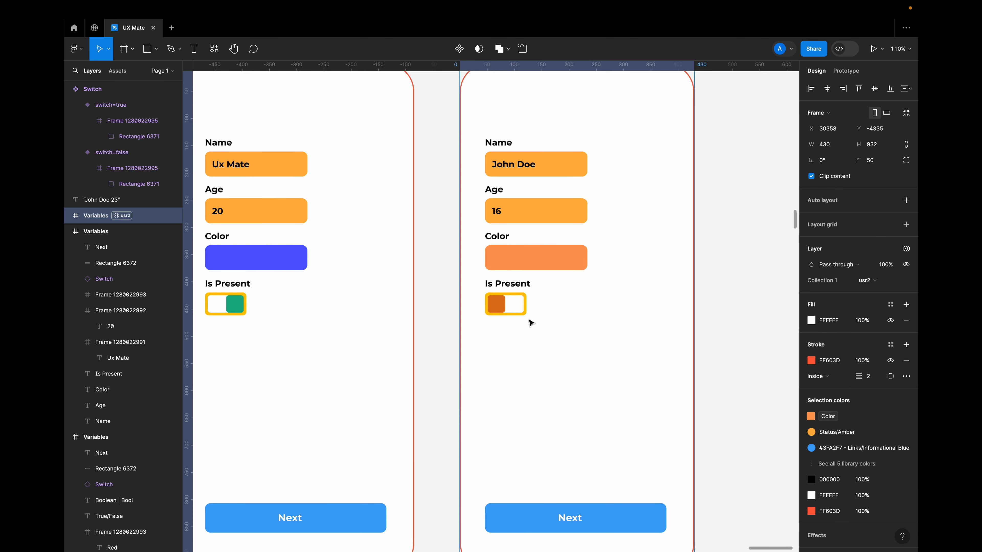
Link the Next button of the usr1 Variables frame to the duplicated usr2 frame as a prototype connection.
scroll(529, 323, "down", 5)
scroll(532, 323, "down", 1)
left_click(419, 412)
left_click(441, 414)
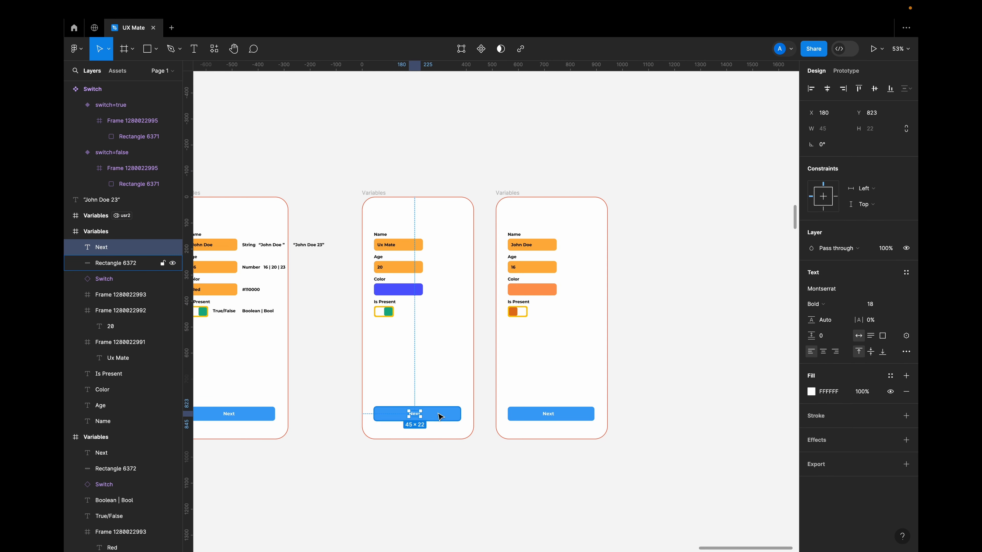
left_click(851, 70)
left_click_drag(461, 414, 514, 382)
Preview the flow from the first Variables frame, go through Next, restart and repeat it, then close the preview.
left_click(373, 192)
key("shift+space")
left_click(306, 498)
key("r")
left_click(304, 500)
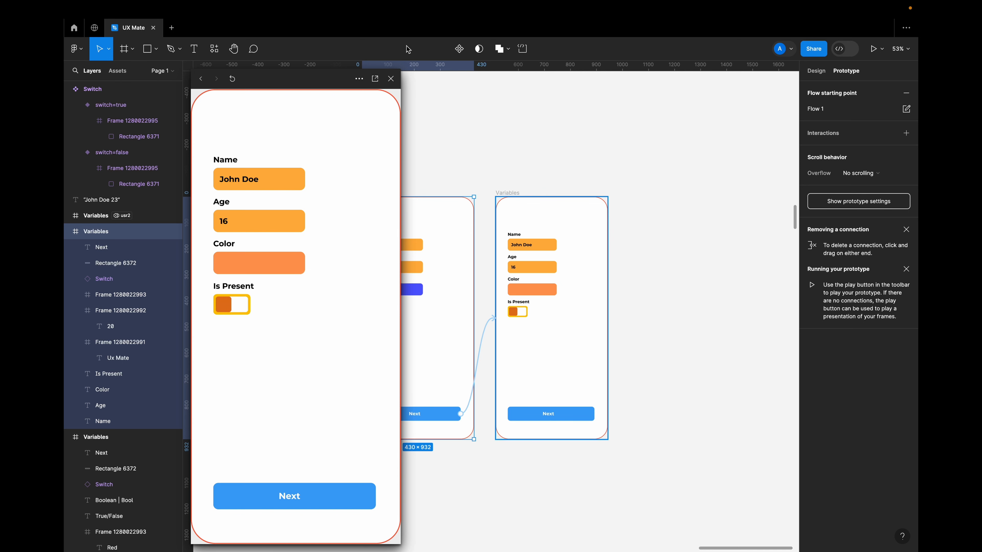
left_click(391, 79)
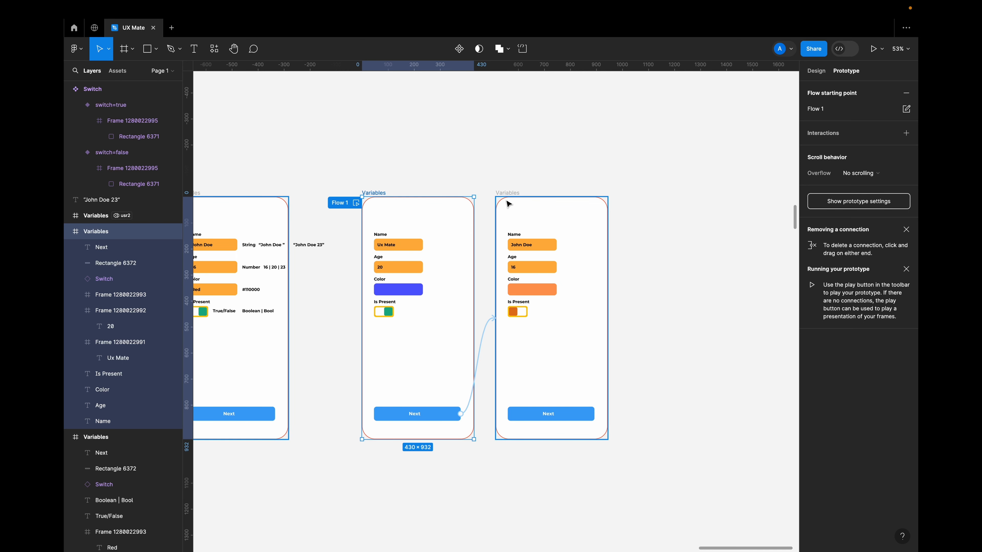
Add an on-click Set variable interaction to the first frame's Is Present switch that sets isPresent to false.
left_click(479, 161)
scroll(327, 307, "up", 5)
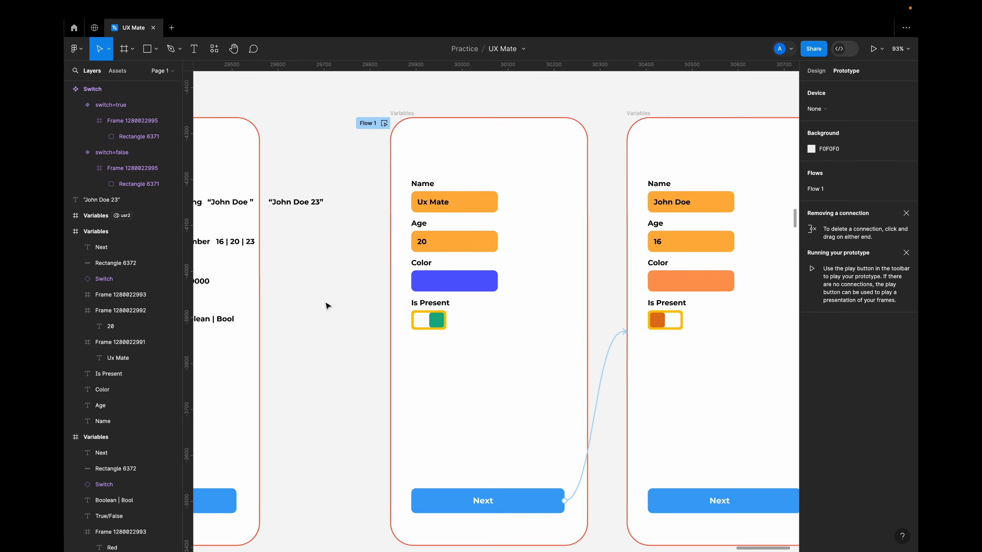
scroll(327, 306, "down", 2)
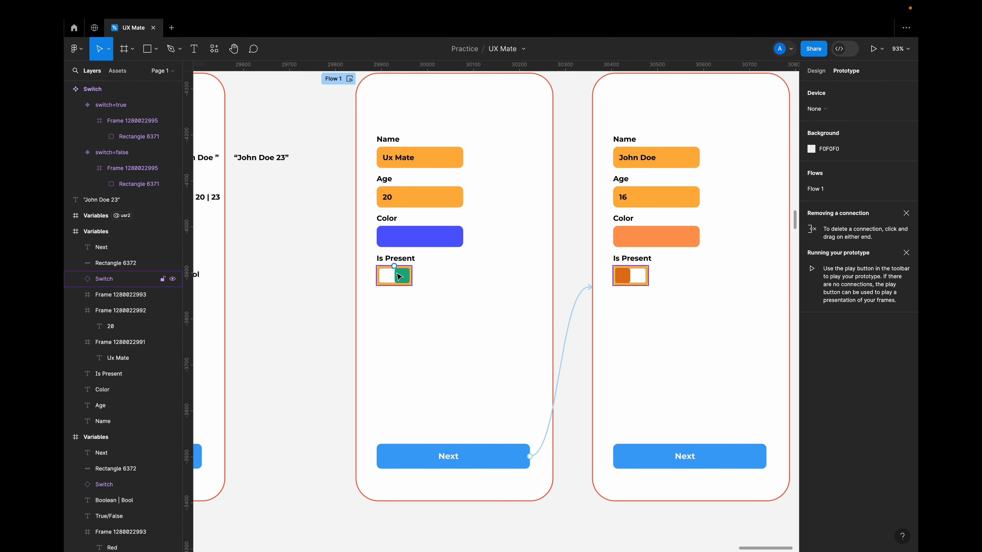
left_click(406, 281)
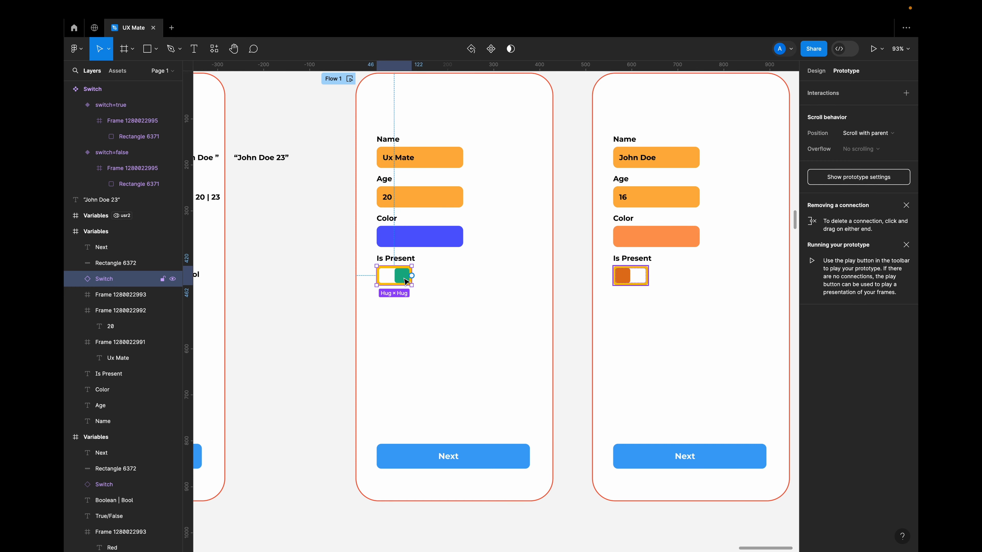
scroll(405, 281, "down", 3)
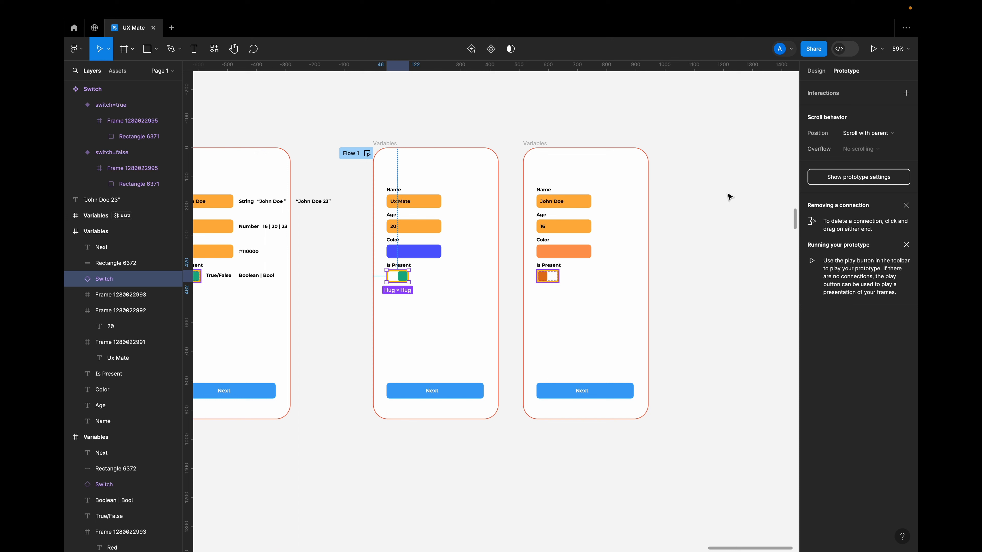
scroll(421, 232, "up", 5)
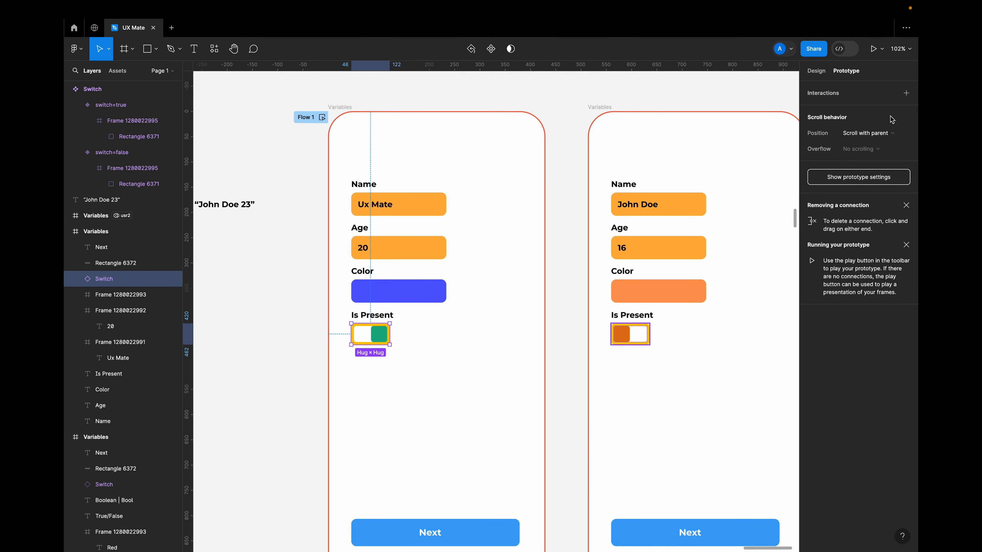
left_click(906, 93)
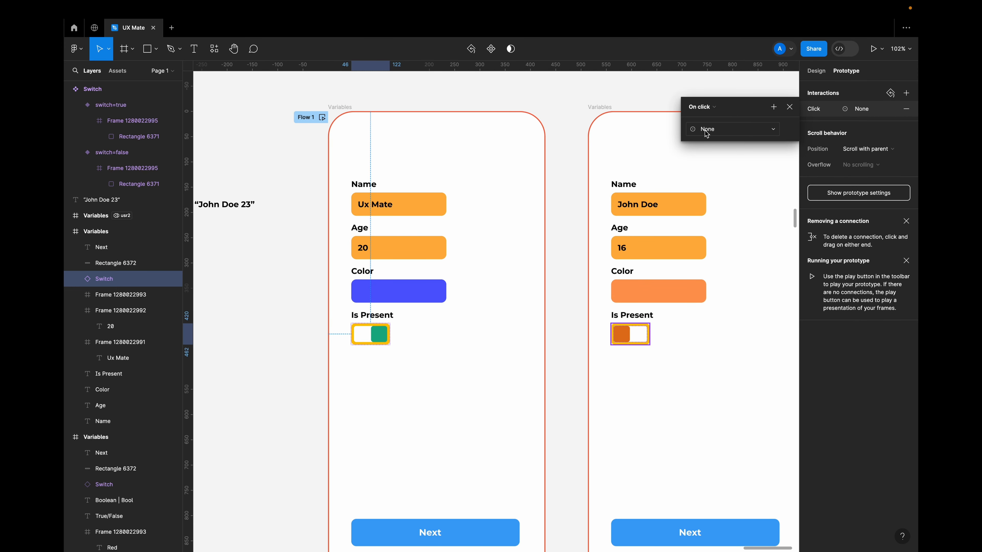
left_click(724, 134)
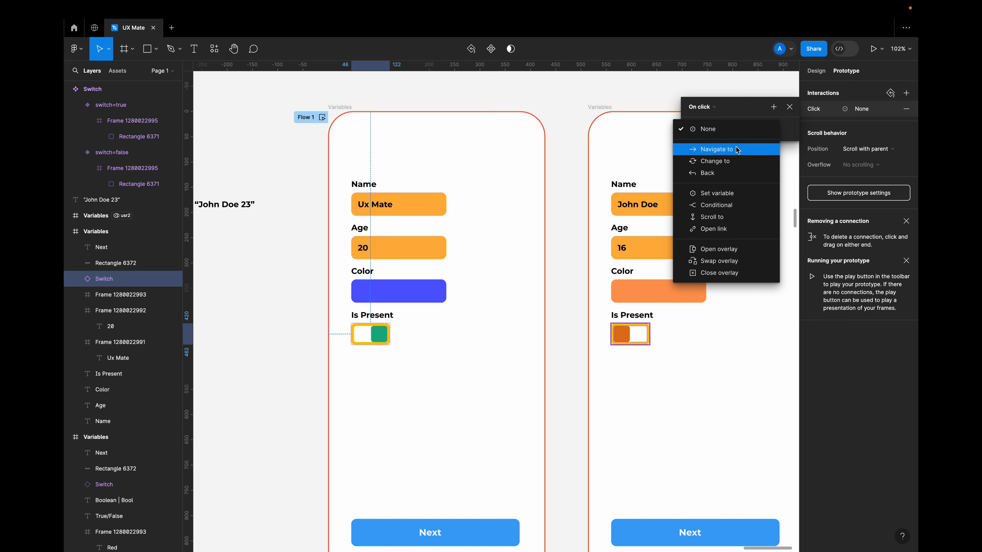
left_click(734, 196)
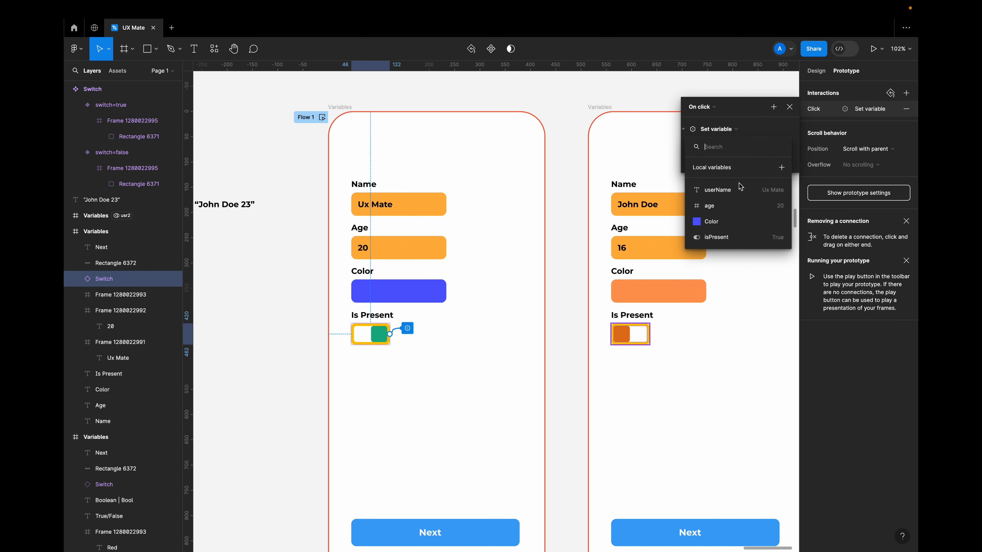
left_click(721, 241)
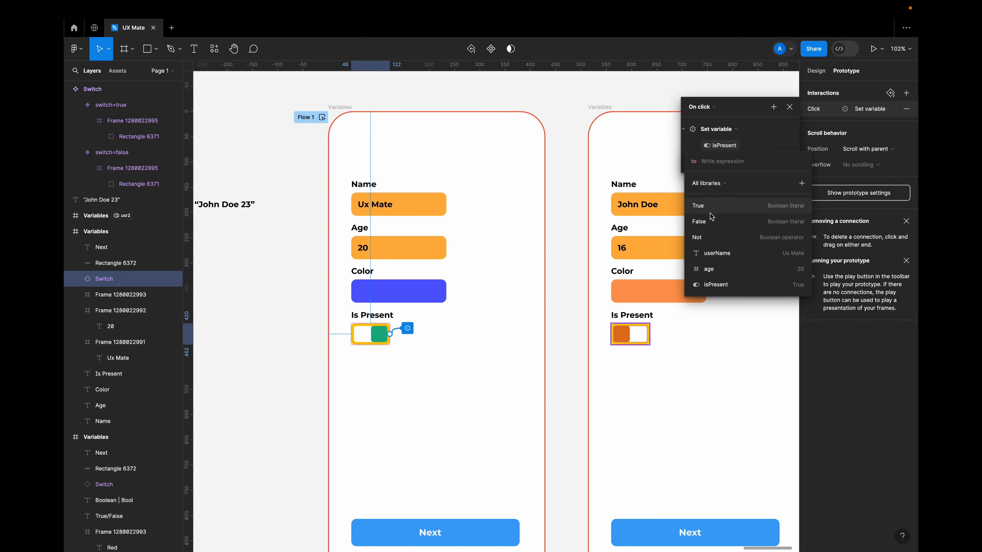
type("false")
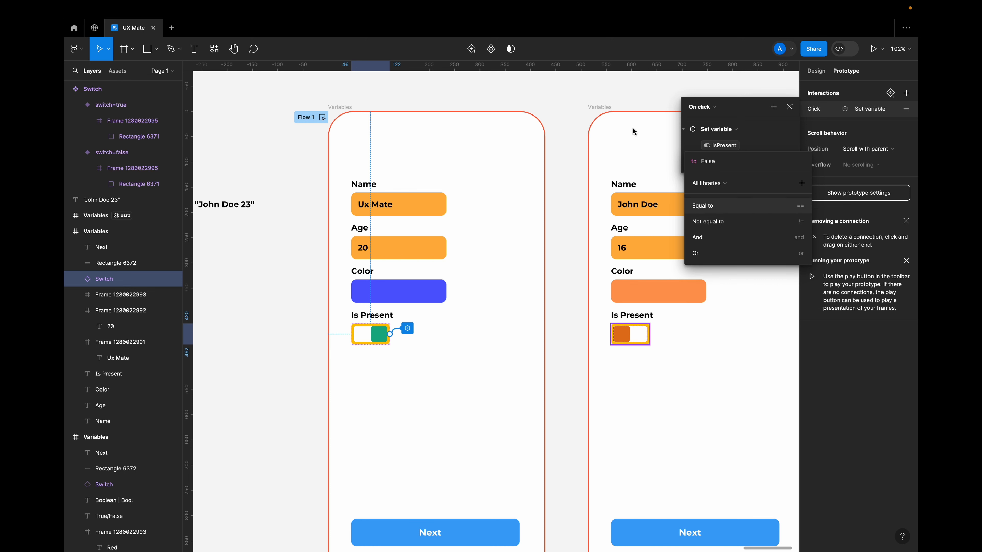
key("Return")
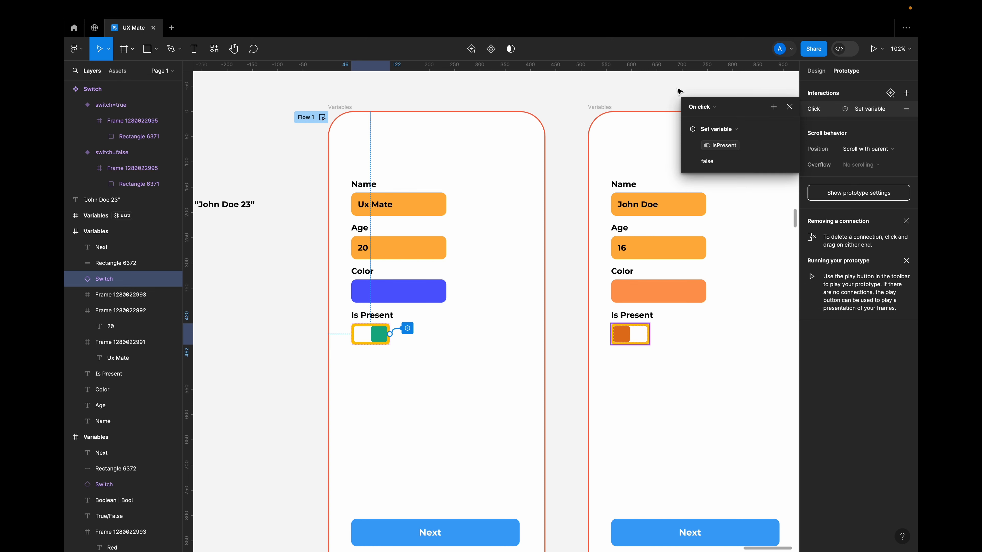
left_click(790, 108)
Copy the first frame's switch interaction onto the Is Present switch in the usr2 frame.
left_click(630, 338)
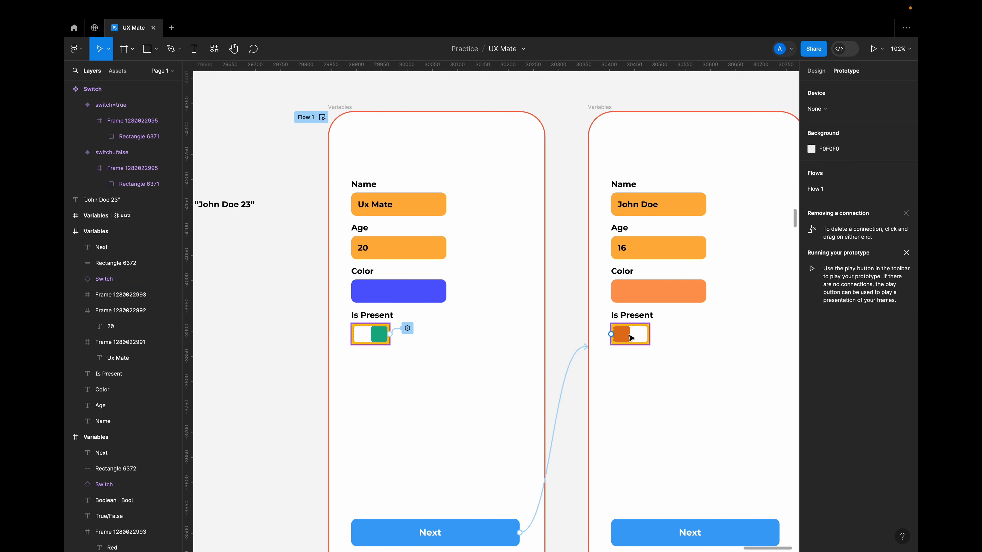
left_click(370, 335)
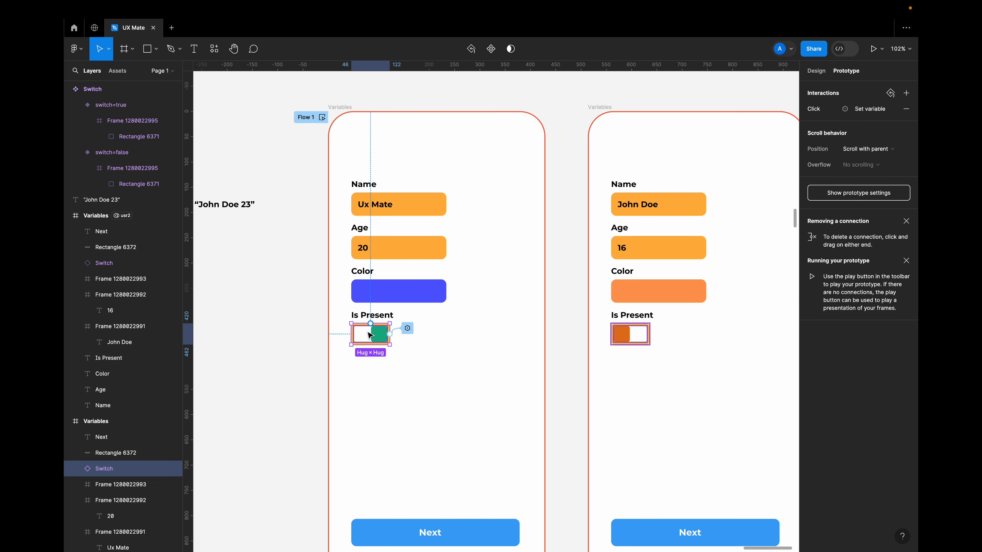
left_click(630, 342)
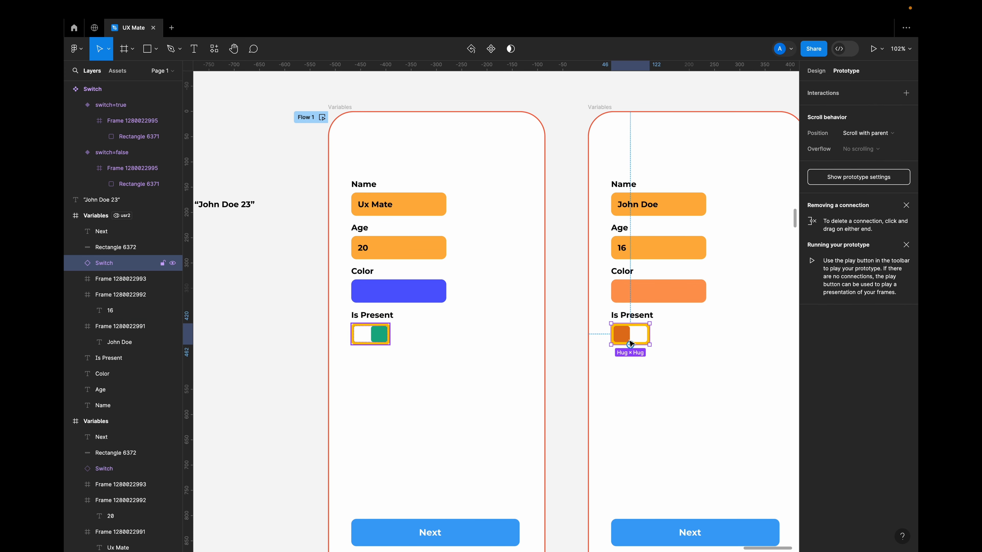
key("super+v")
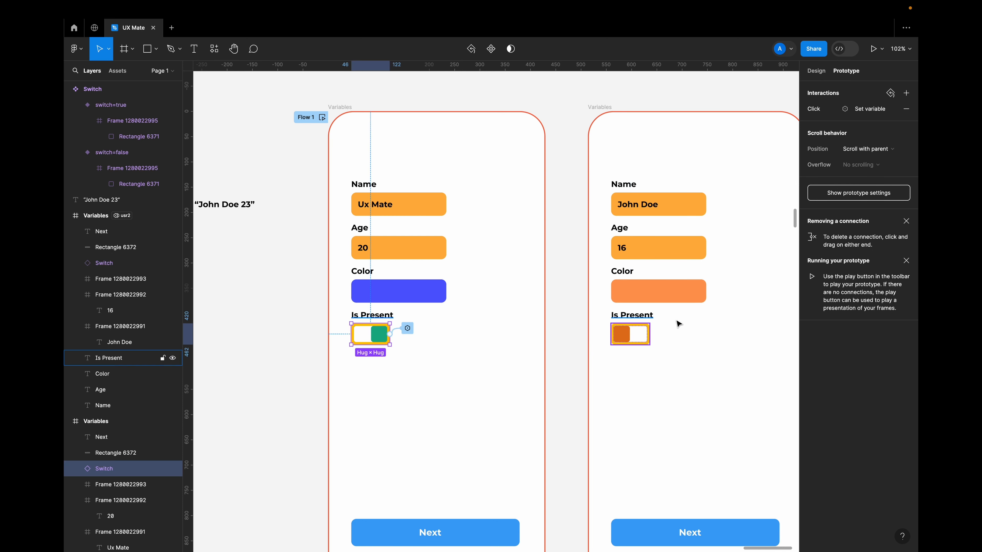
Preview Flow 1, toggle the Is Present switch, go to the second screen with Next, and close the preview.
scroll(506, 400, "down", 2)
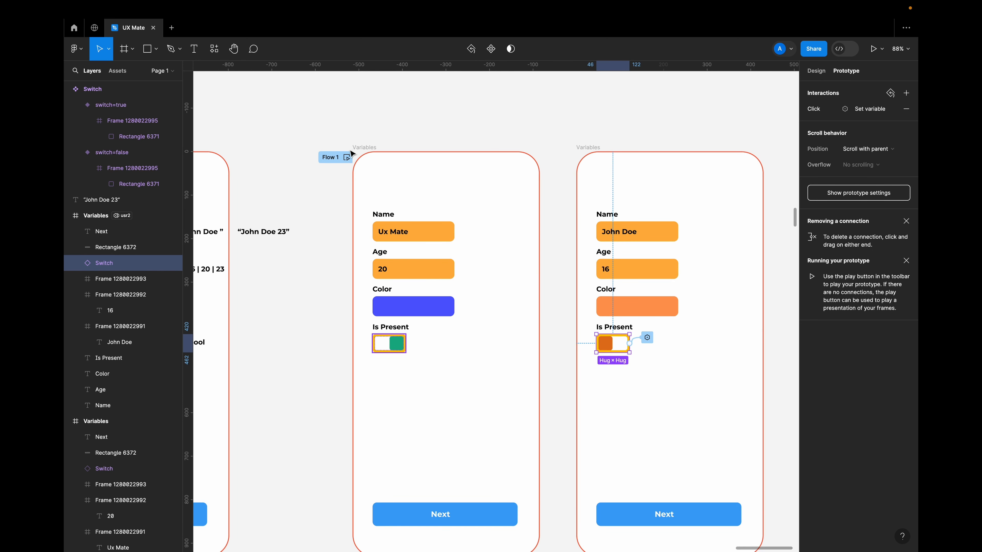
left_click(346, 157)
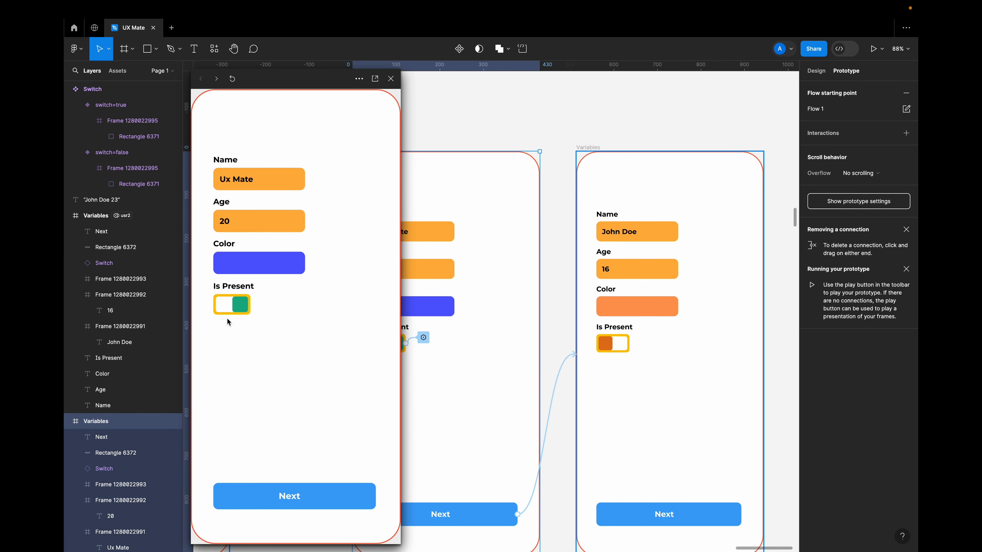
left_click(236, 310)
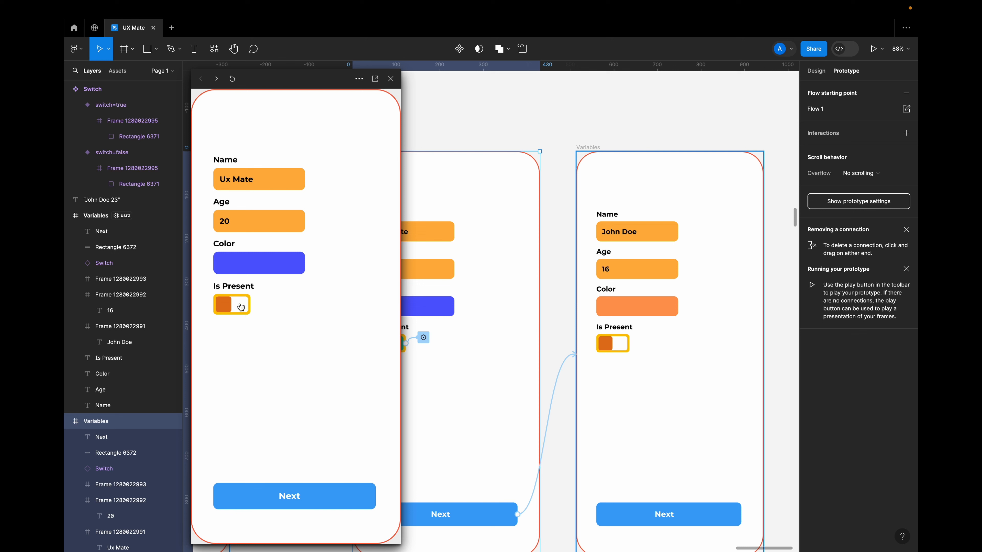
left_click(300, 496)
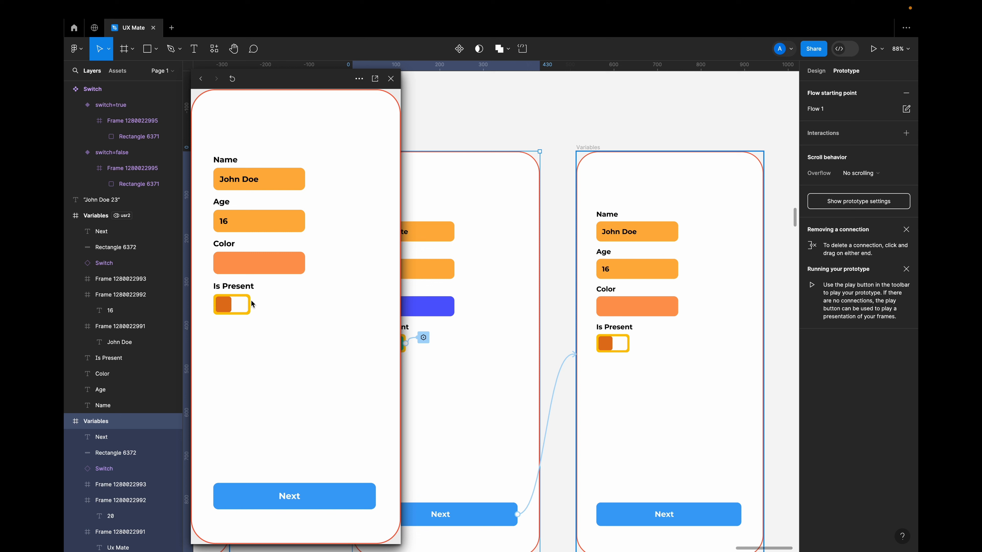
left_click(391, 79)
Remove the on-click Set variable interaction from the first frame's Is Present switch.
scroll(396, 412, "down", 4)
scroll(397, 412, "right", 2)
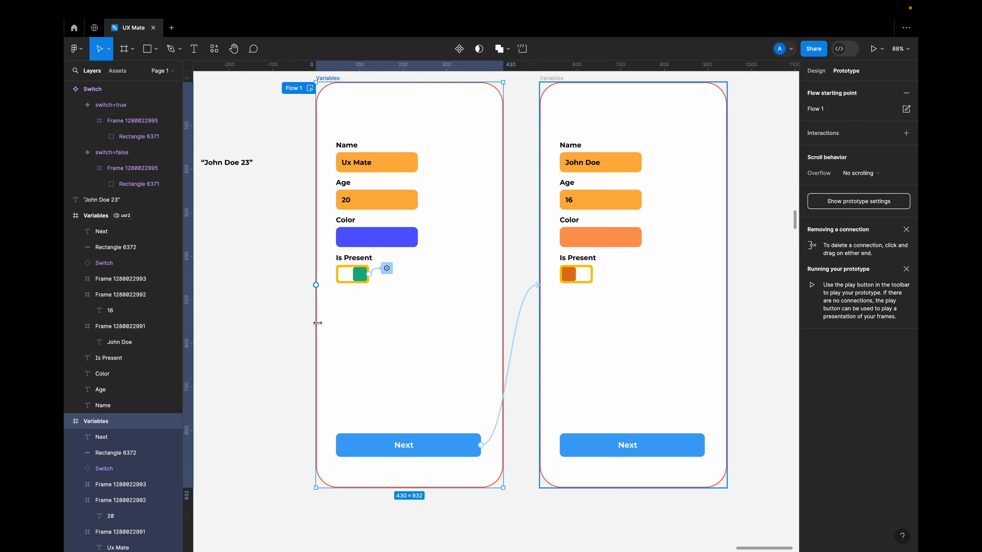
scroll(384, 267, "up", 5)
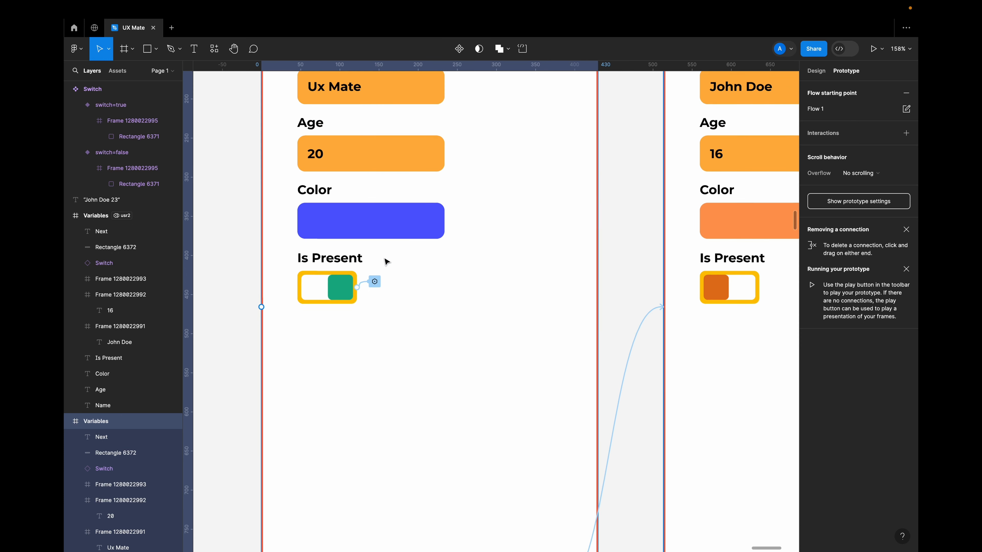
left_click(374, 283)
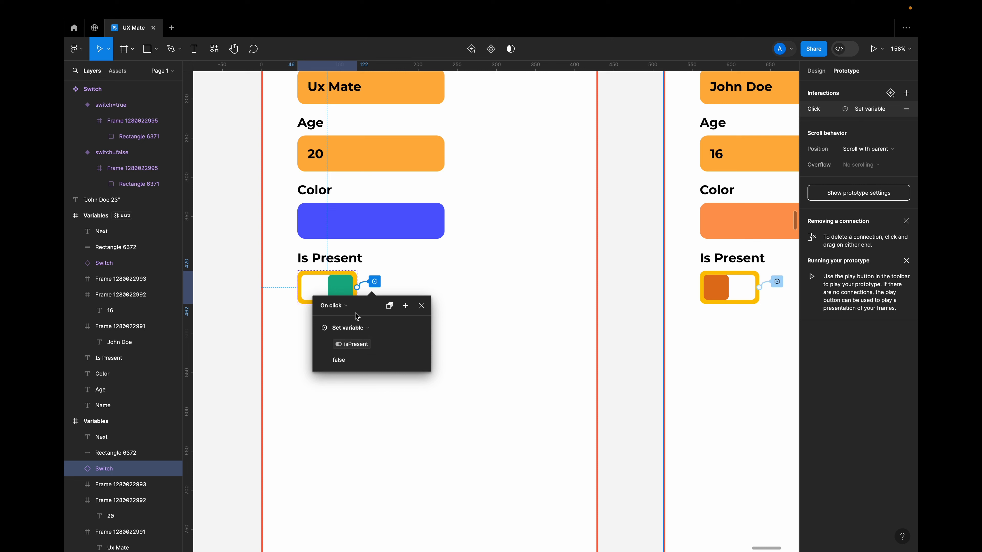
left_click(907, 109)
Add an on-click Conditional interaction to the first frame's switch with the condition isPresent == True.
left_click(906, 93)
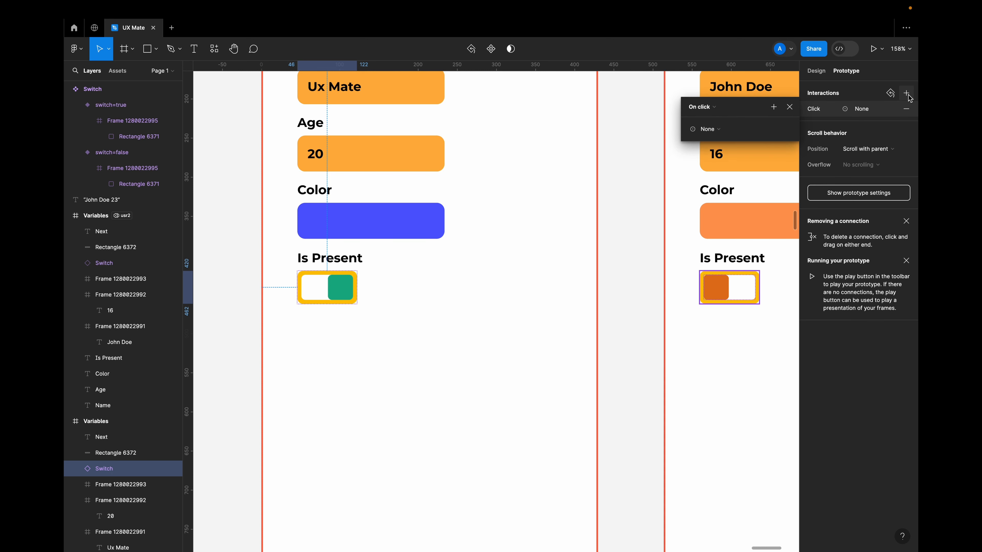
left_click(712, 130)
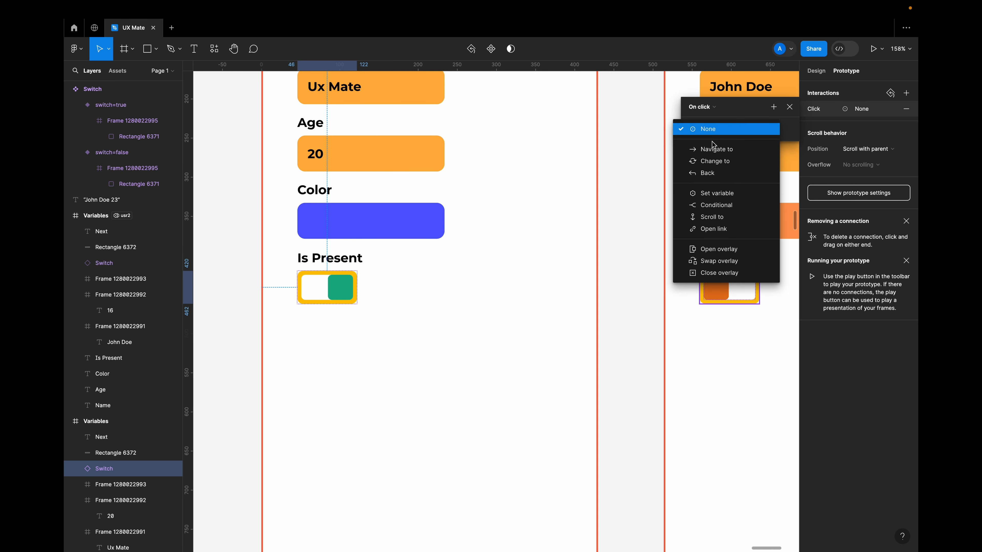
left_click(724, 209)
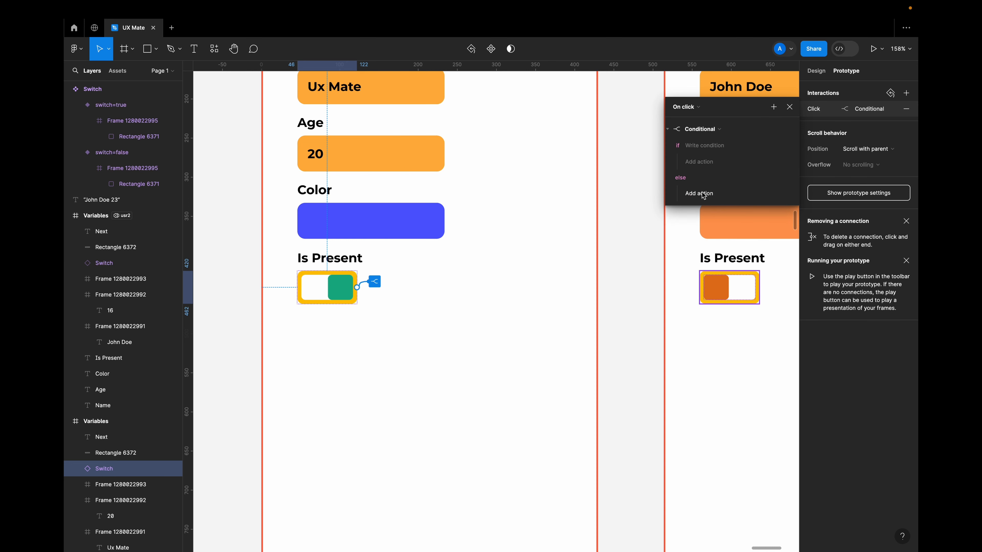
left_click(712, 150)
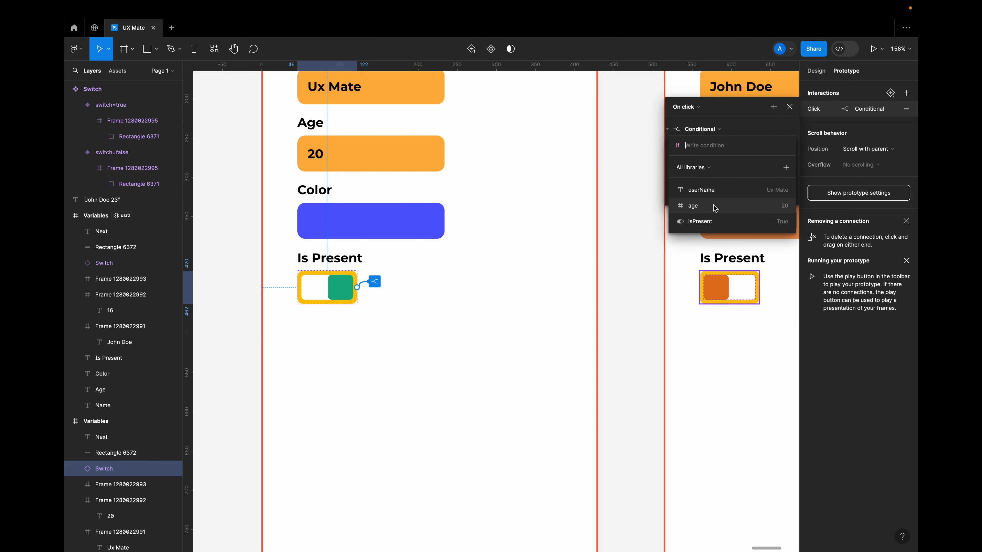
left_click(708, 224)
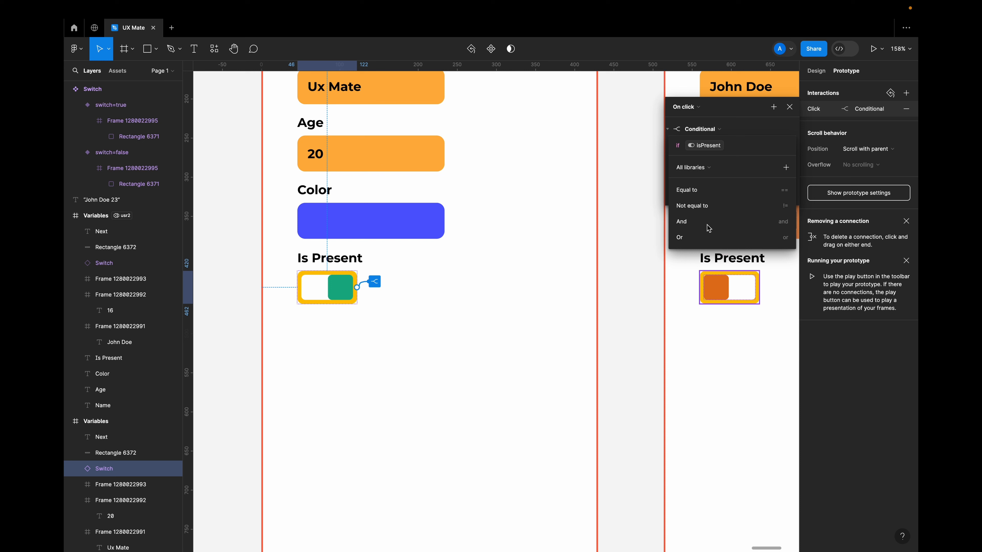
left_click(700, 190)
left_click(709, 193)
Add a Set variable action to the if branch of the switch's conditional, setting isPresent to false.
left_click(740, 119)
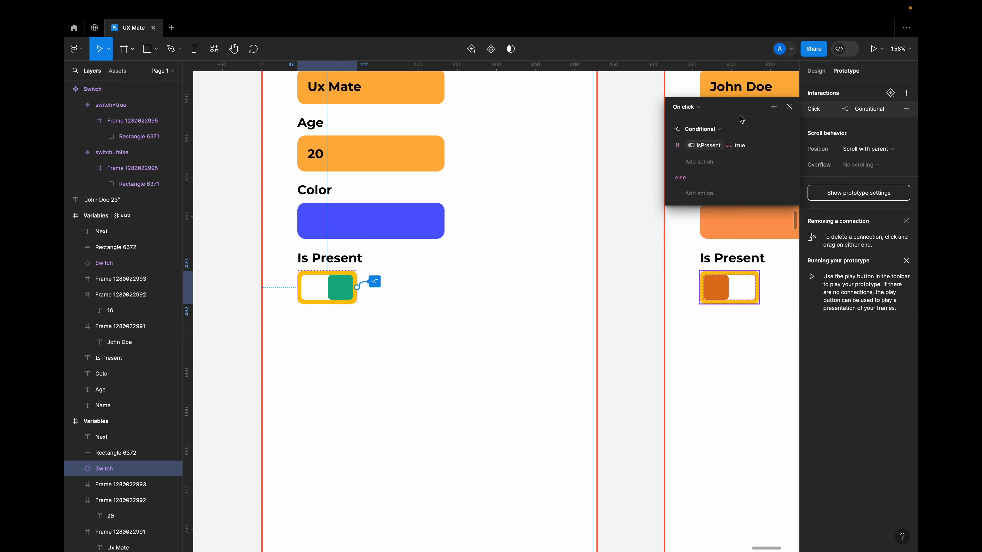
left_click(713, 164)
left_click(721, 224)
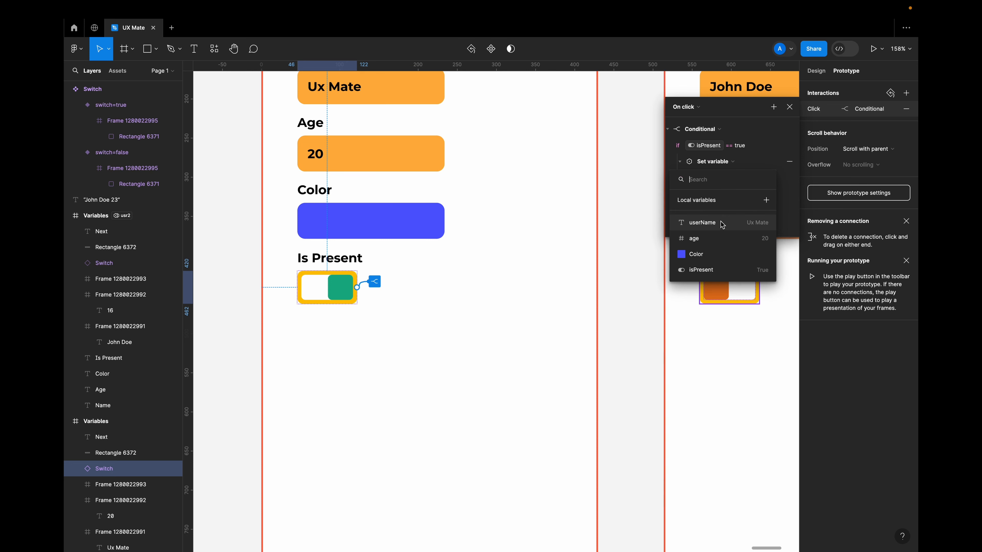
left_click(700, 270)
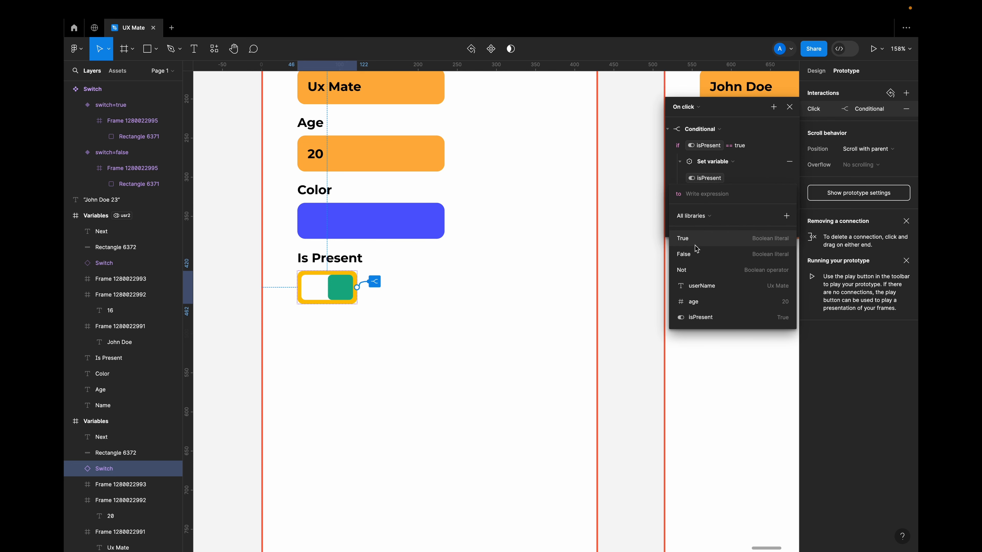
left_click(695, 253)
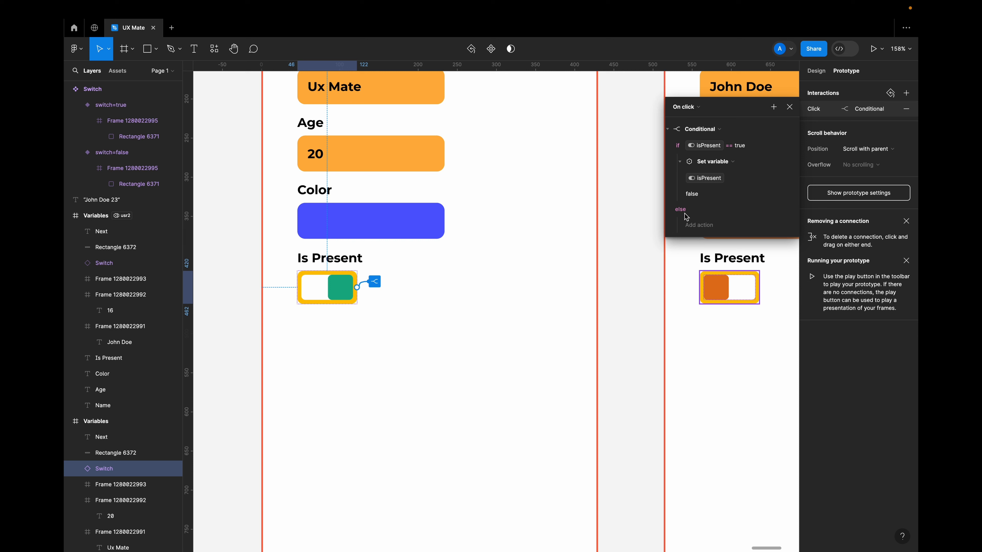
Add a Set variable action to the else branch that sets isPresent to True, and close the interaction details.
left_click(699, 225)
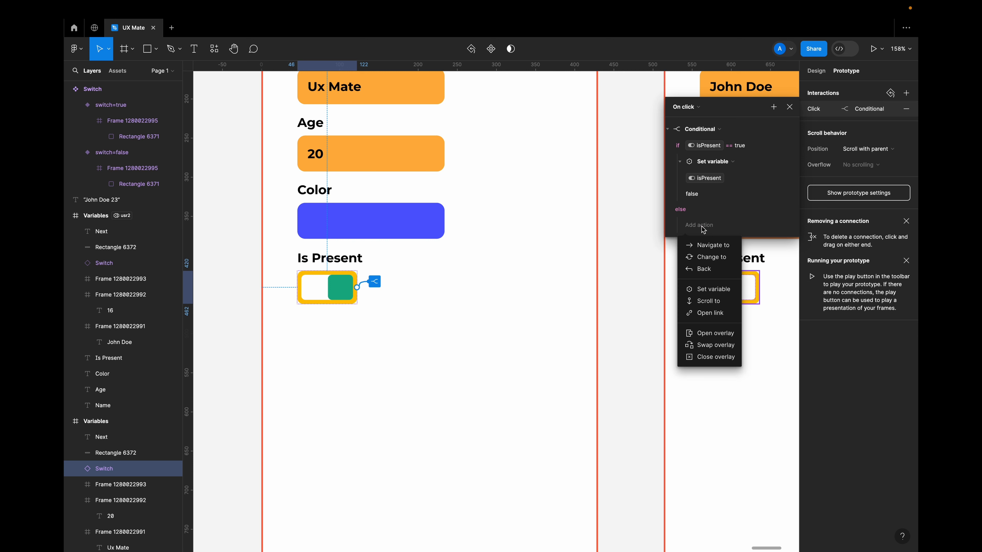
left_click(714, 289)
left_click(710, 333)
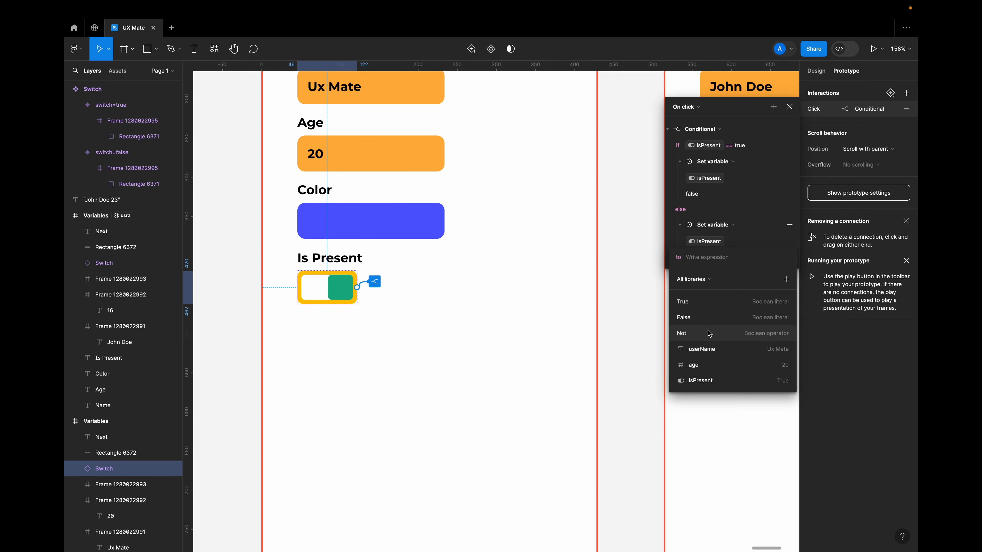
left_click(702, 302)
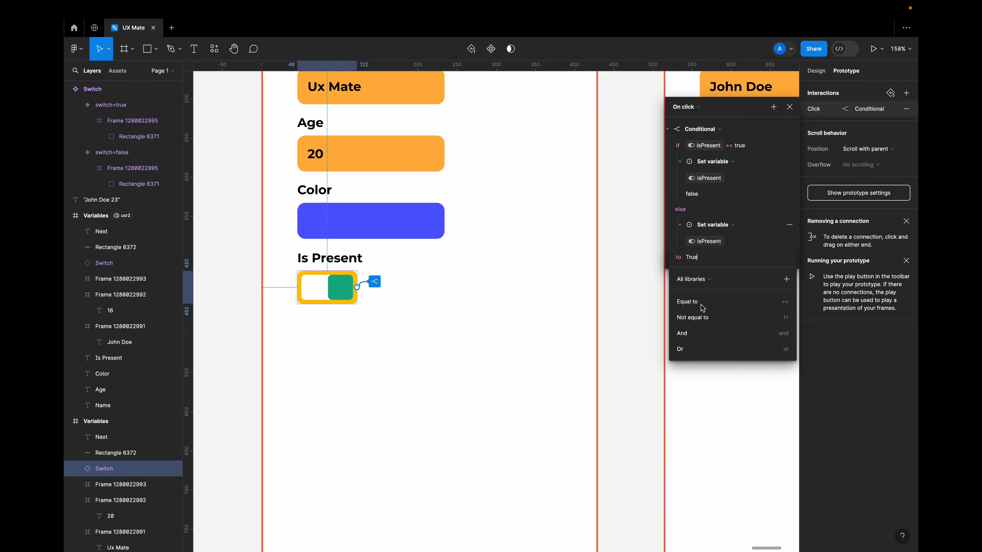
left_click(675, 230)
left_click(642, 248)
Copy the conditional interaction from the first frame's Is Present switch onto the usr2 frame's switch, replacing its Set variable interaction.
scroll(640, 248, "down", 5)
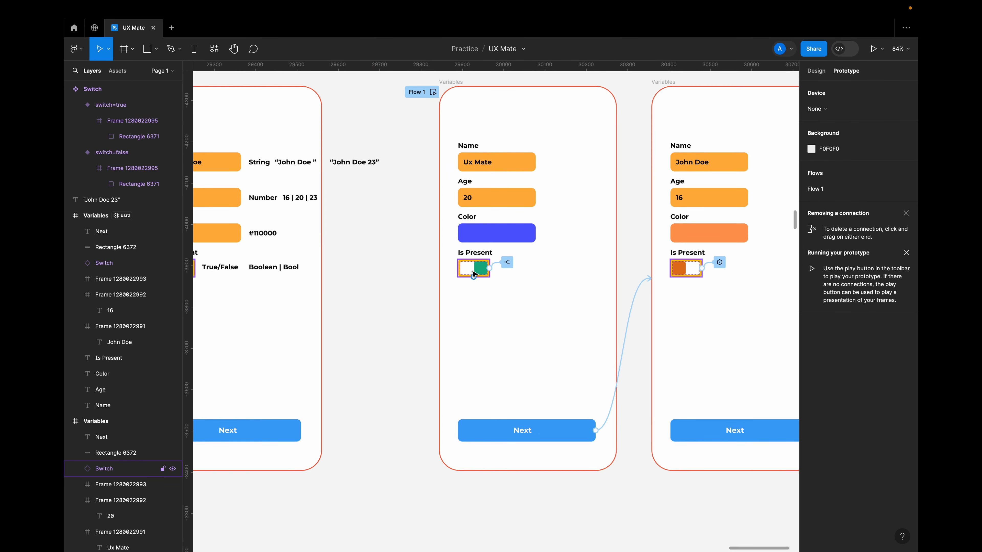
left_click(473, 273)
scroll(479, 271, "up", 5)
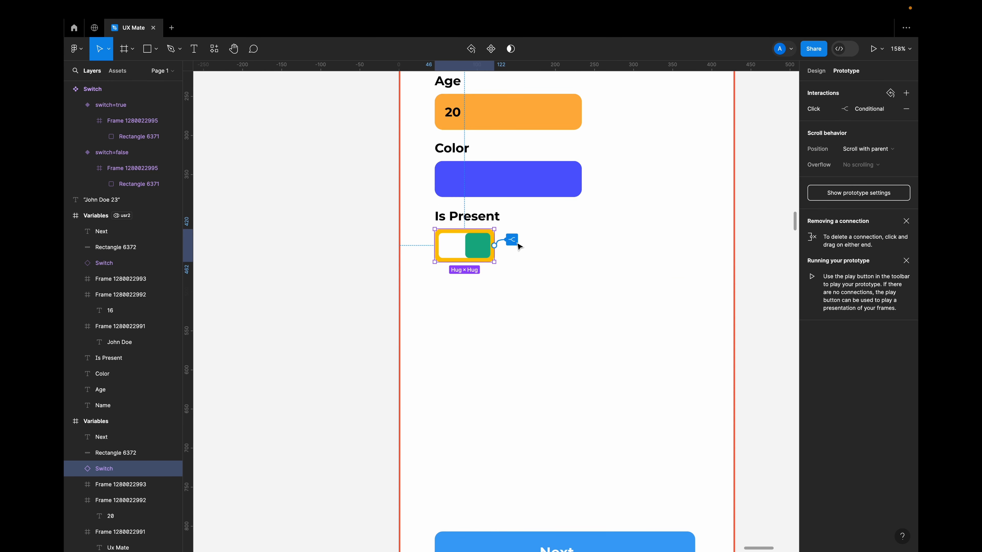
scroll(540, 261, "down", 3)
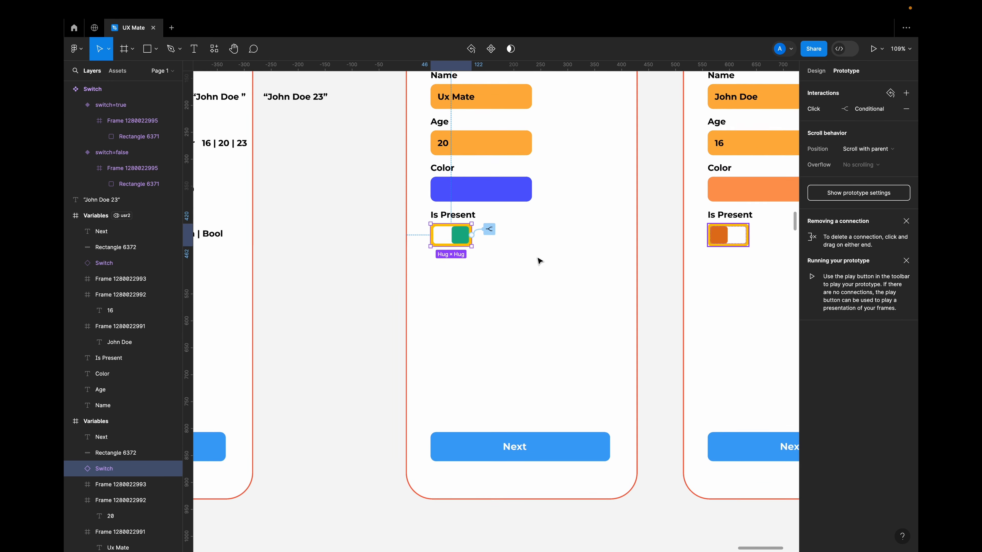
scroll(540, 261, "down", 2)
scroll(540, 261, "right", 1)
left_click(712, 186)
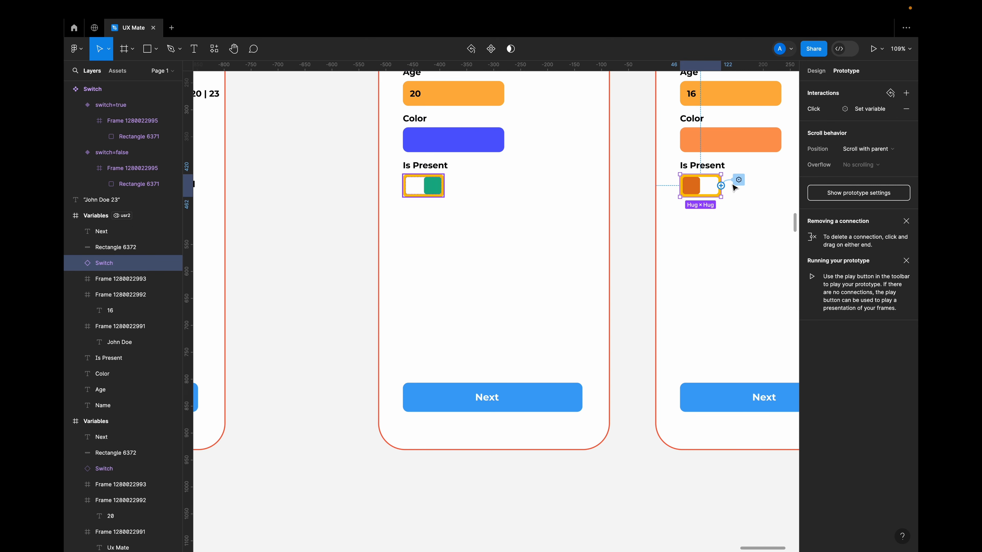
left_click(435, 188)
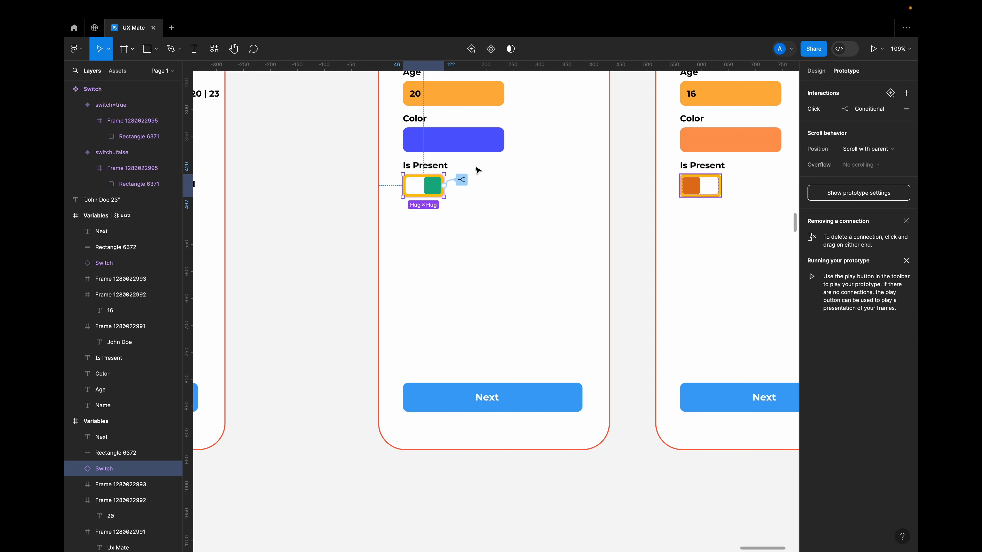
left_click(695, 184)
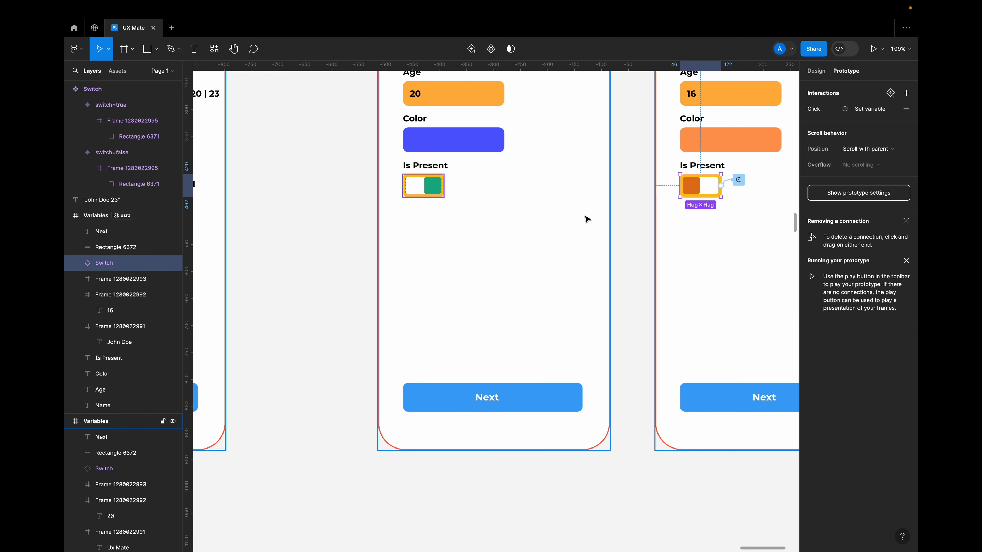
key("super+v")
Preview Flow 1, toggle the Is Present switch on and off repeatedly, and close the preview.
scroll(527, 277, "down", 5)
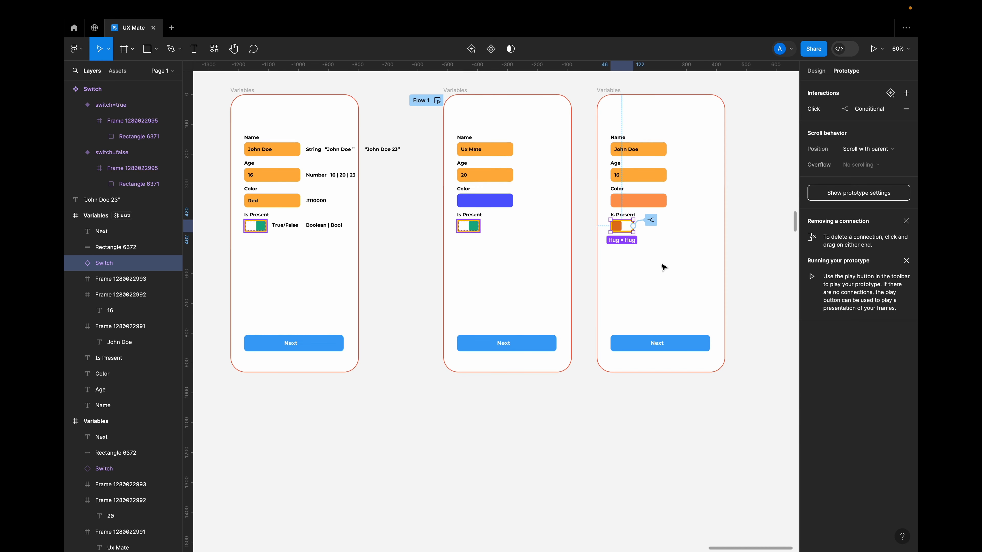
left_click(437, 100)
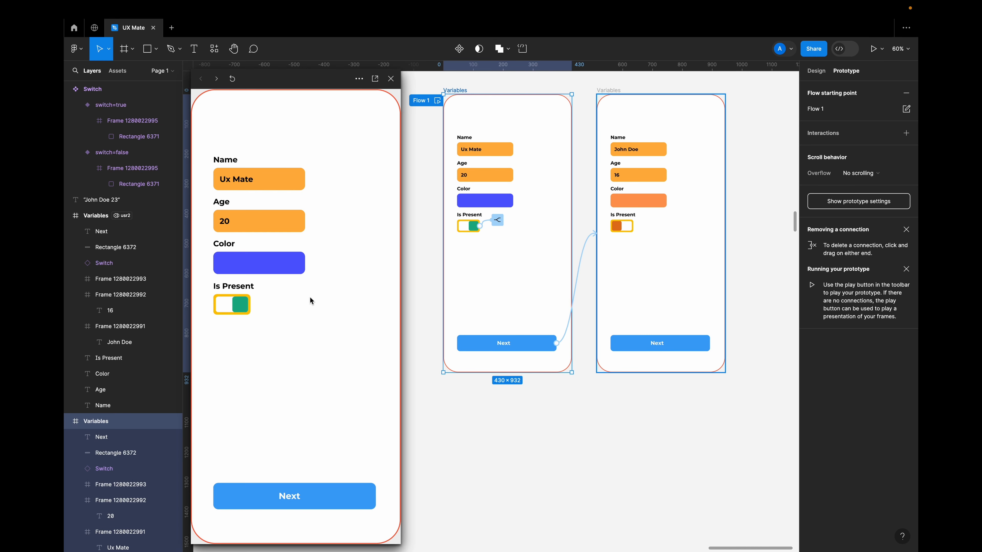
left_click(244, 313)
left_click(244, 313)
left_click(244, 313)
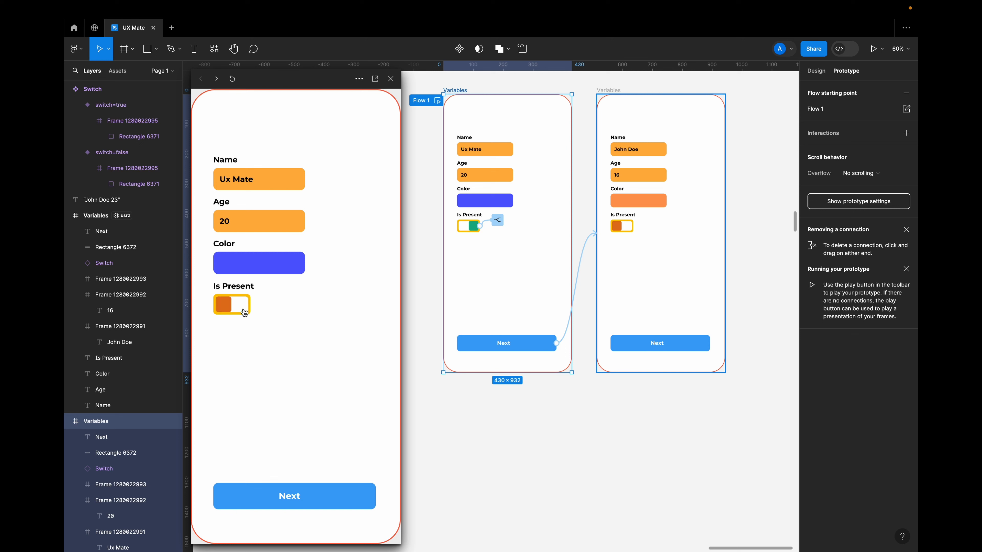
left_click(244, 312)
left_click(244, 313)
left_click(244, 312)
left_click(244, 312)
left_click(245, 313)
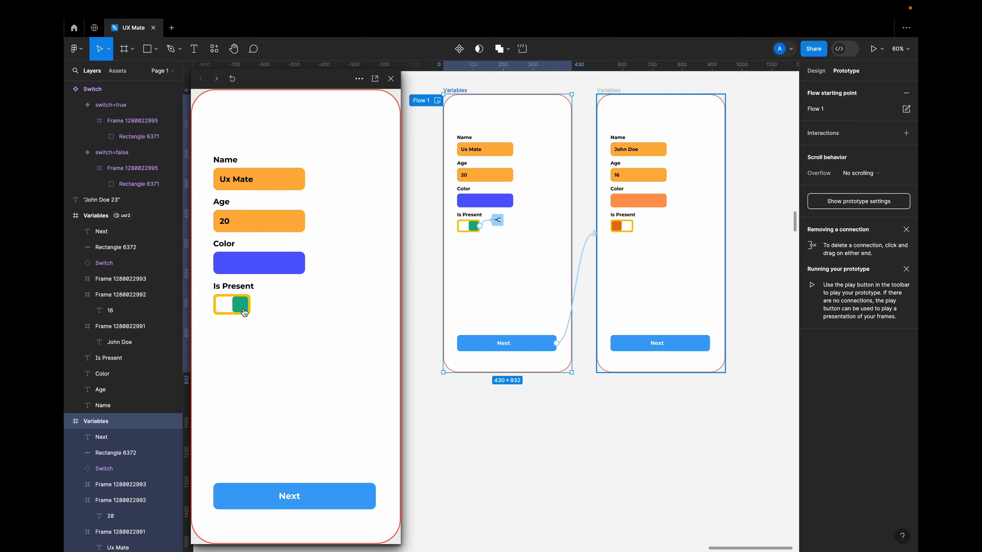
left_click(391, 78)
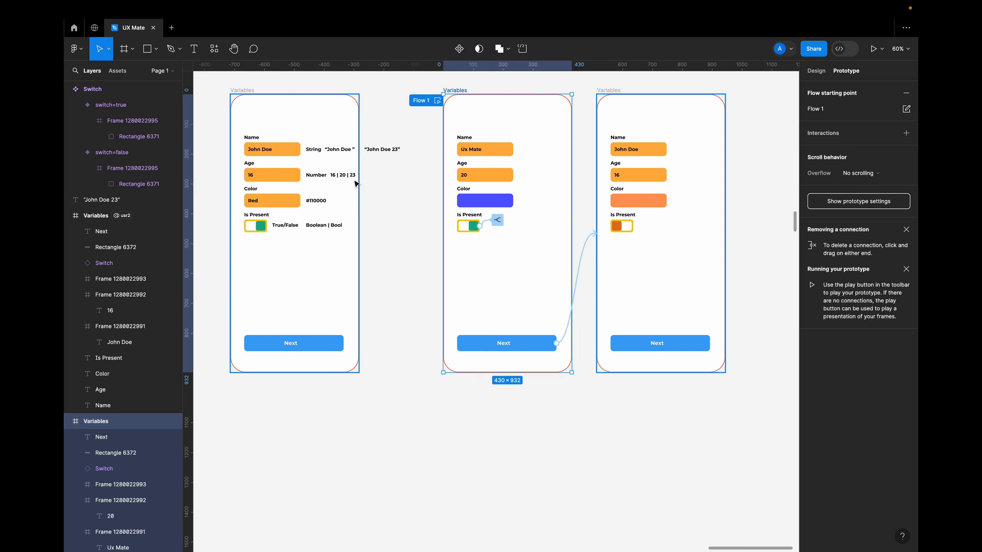
scroll(328, 272, "left", 5)
scroll(328, 272, "down", 5)
scroll(311, 153, "up", 5)
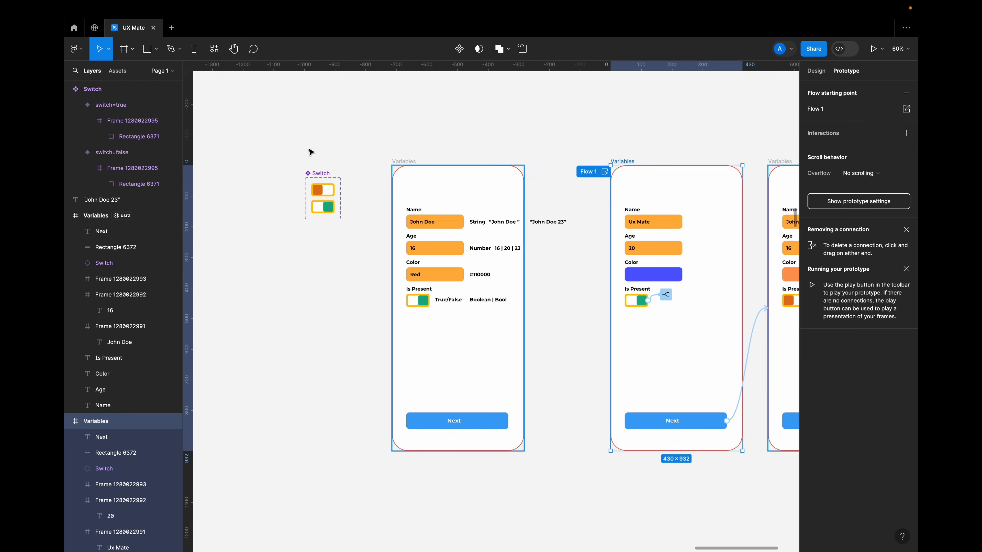
scroll(390, 301, "down", 3)
scroll(390, 300, "right", 3)
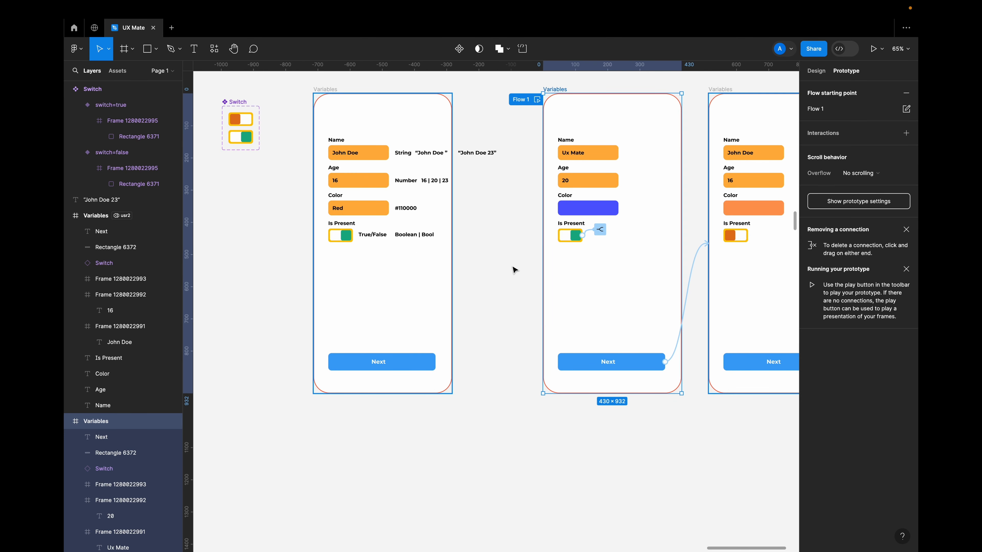
scroll(515, 270, "right", 4)
scroll(514, 269, "right", 3)
scroll(502, 259, "up", 3)
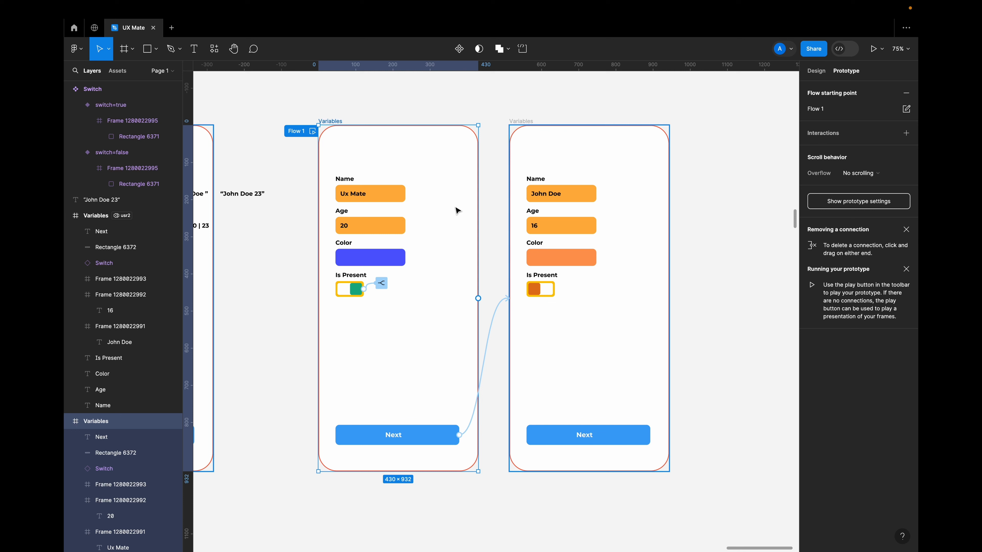
scroll(432, 204, "down", 5)
scroll(433, 208, "down", 2)
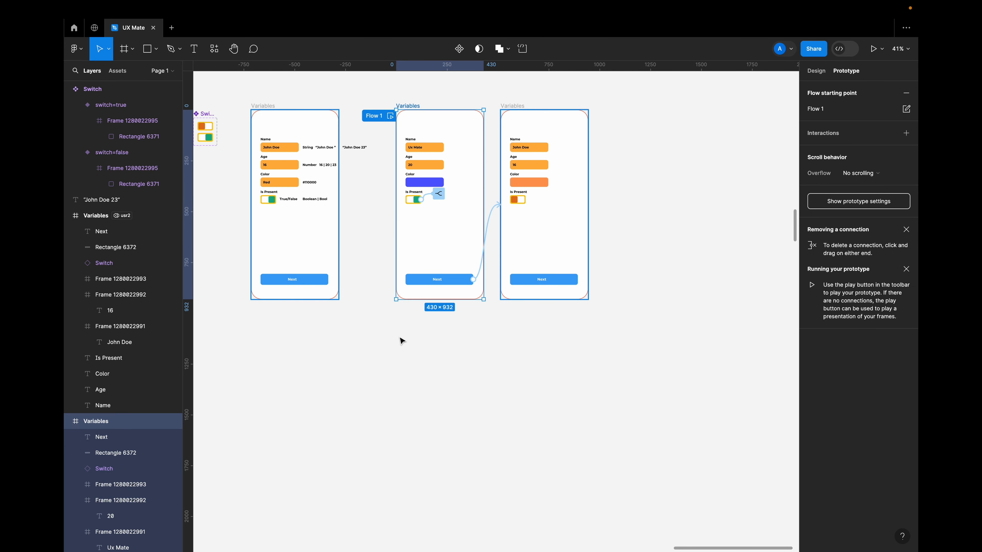
scroll(402, 341, "up", 3)
scroll(402, 340, "up", 3)
scroll(402, 340, "right", 2)
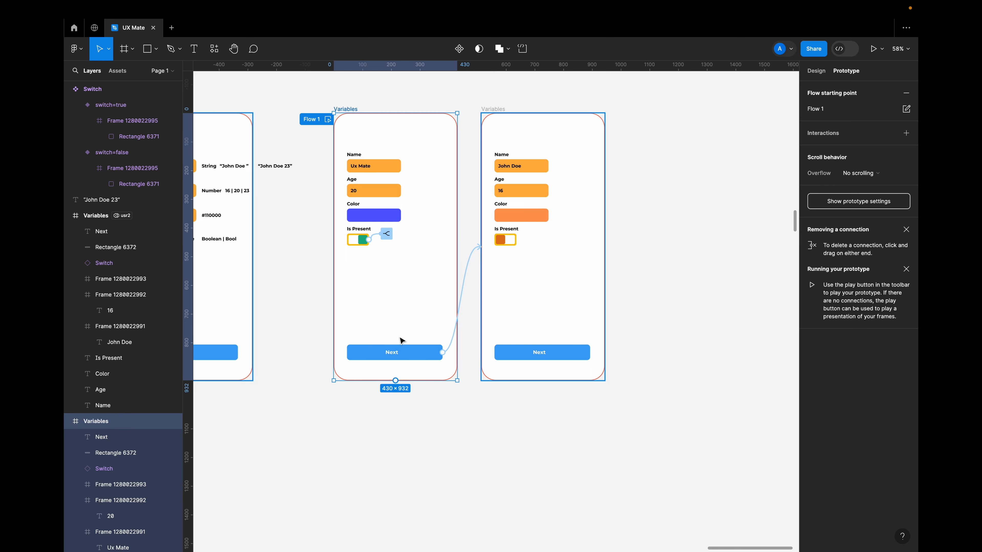
scroll(402, 340, "down", 2)
scroll(412, 288, "up", 5)
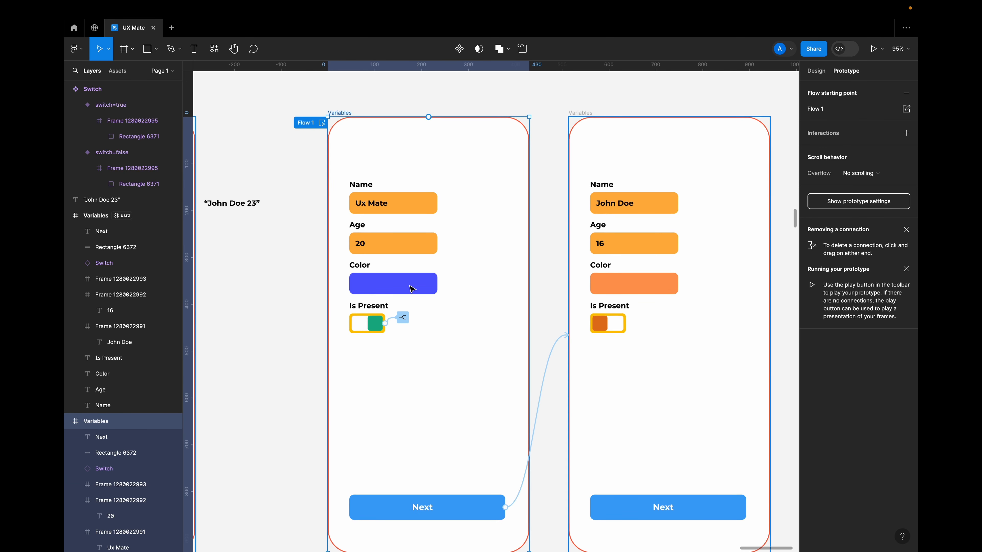
scroll(447, 380, "down", 3)
left_click(377, 153)
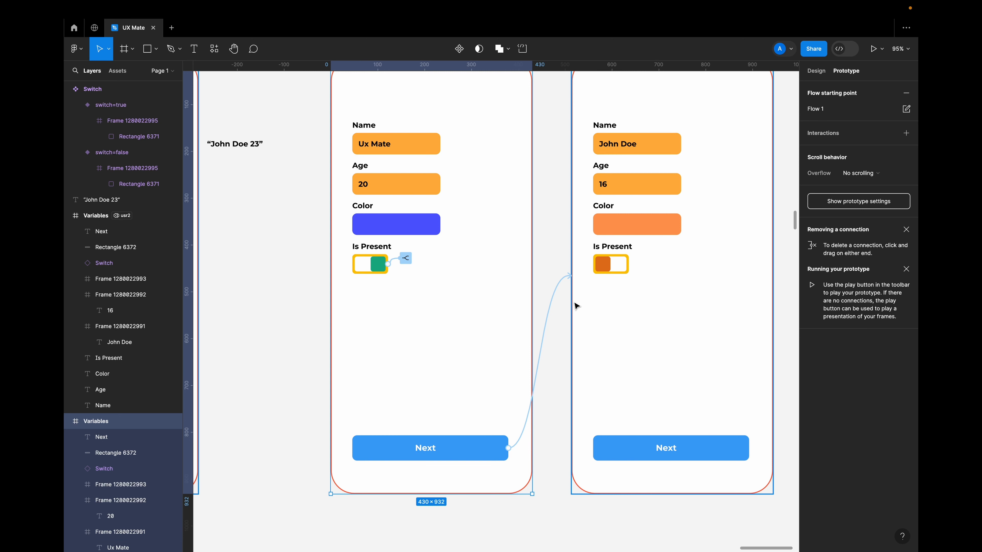
Remove the connection from the Flow 1 frame's Next button to the usr2 frame and move the usr2 frame farther away.
left_click_drag(556, 300, 648, 241)
scroll(471, 411, "down", 5)
scroll(516, 326, "up", 4)
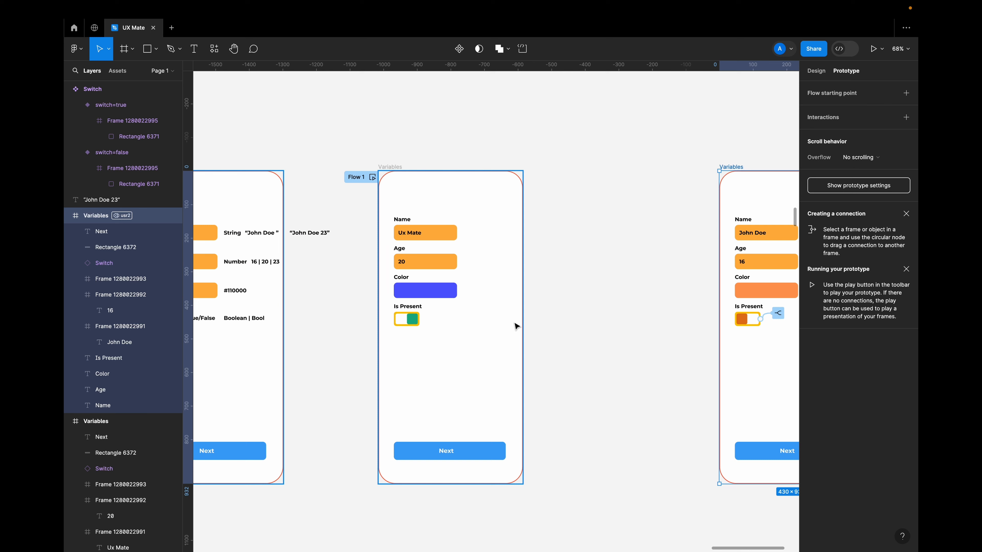
Add an on-click Set variable interaction targeting userName to the Flow 1 frame's Next button rectangle.
left_click(476, 451)
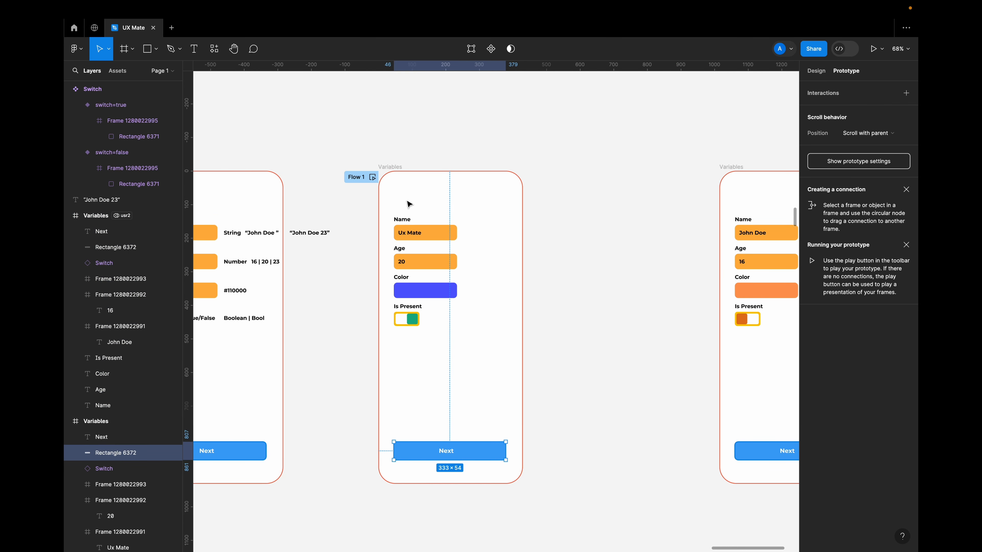
left_click(906, 93)
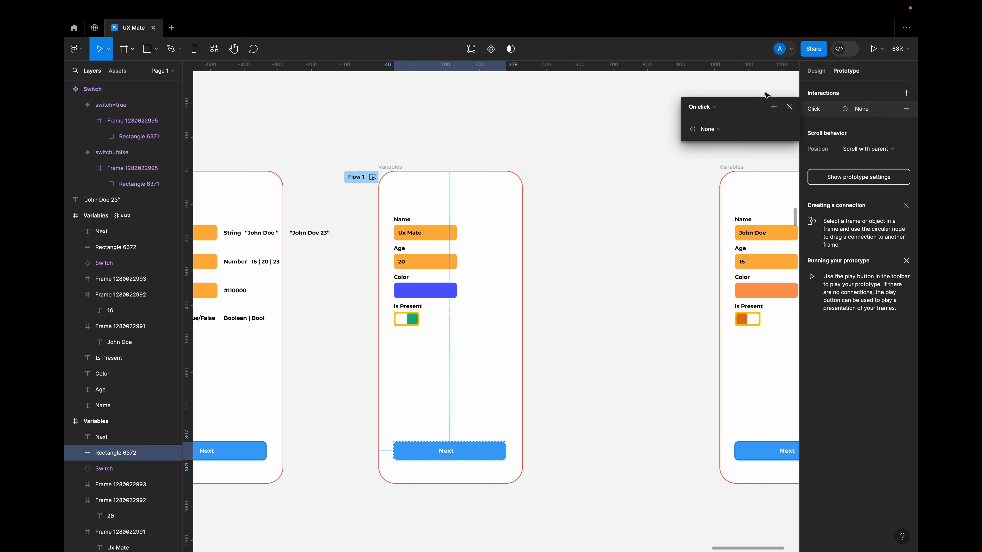
left_click(702, 126)
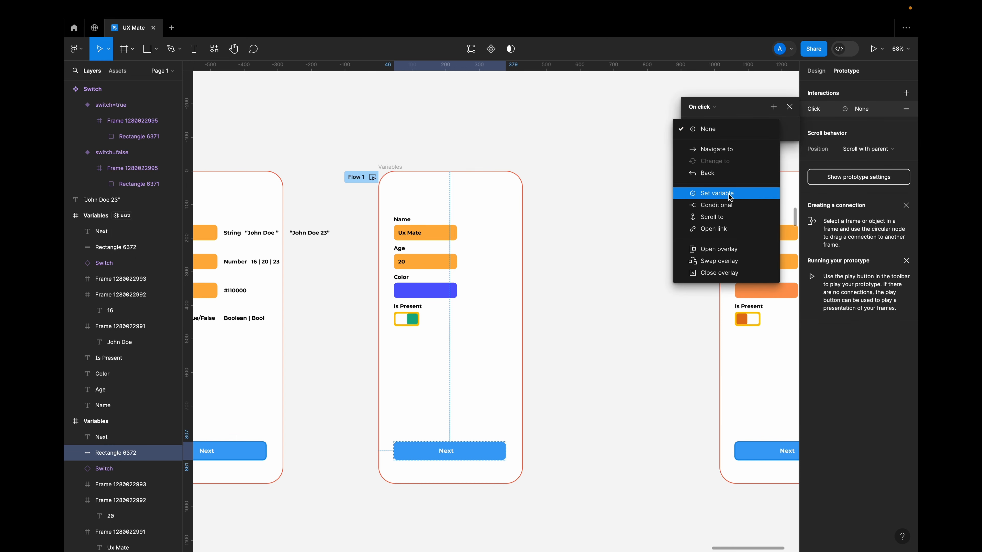
left_click(728, 195)
left_click(728, 195)
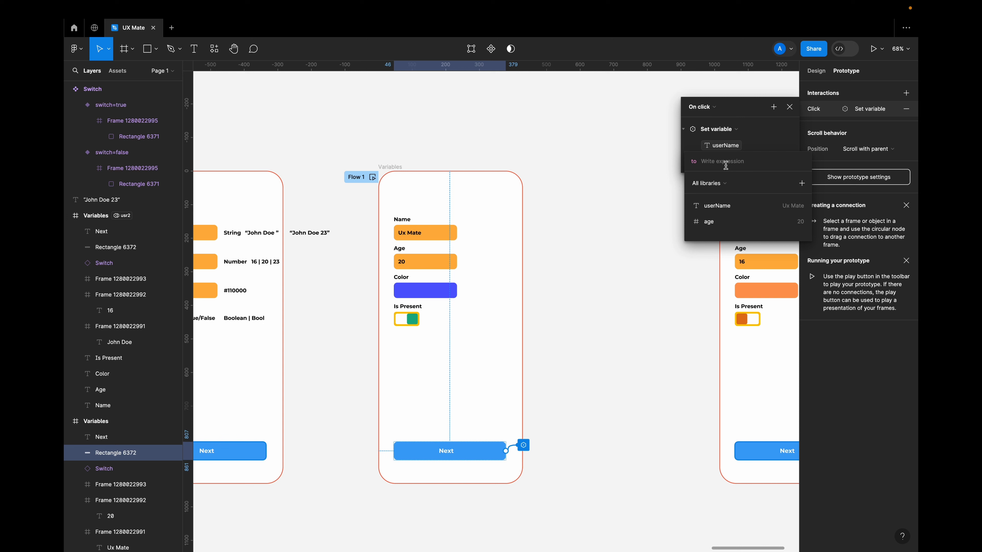
Enter the sample person's first name and last initial as the string literal for userName, and close the interaction details.
type("John")
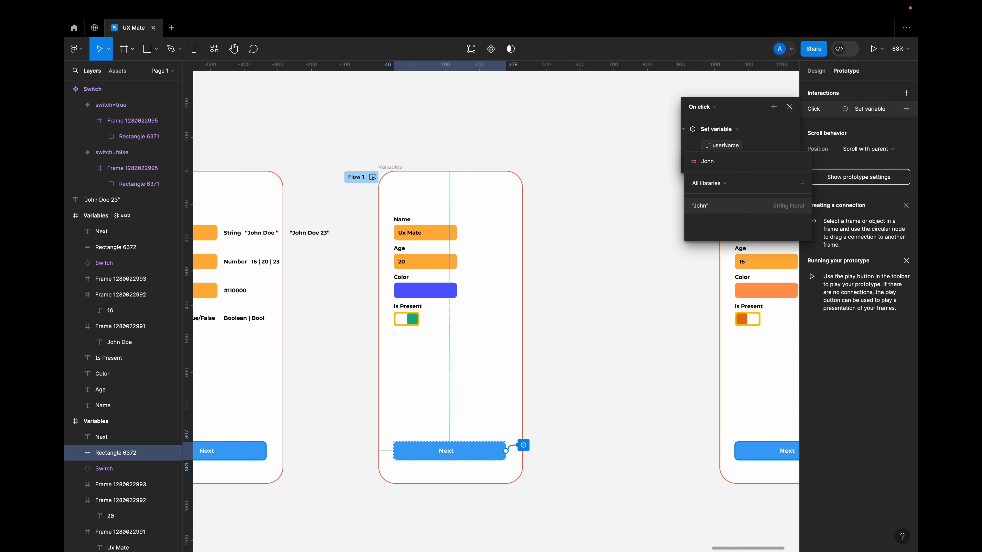
key("Return")
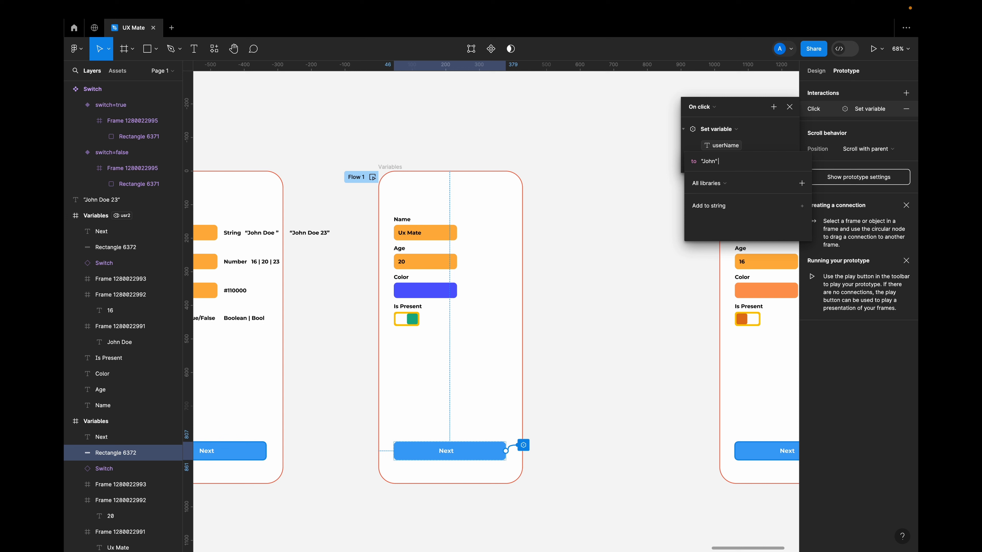
type("D")
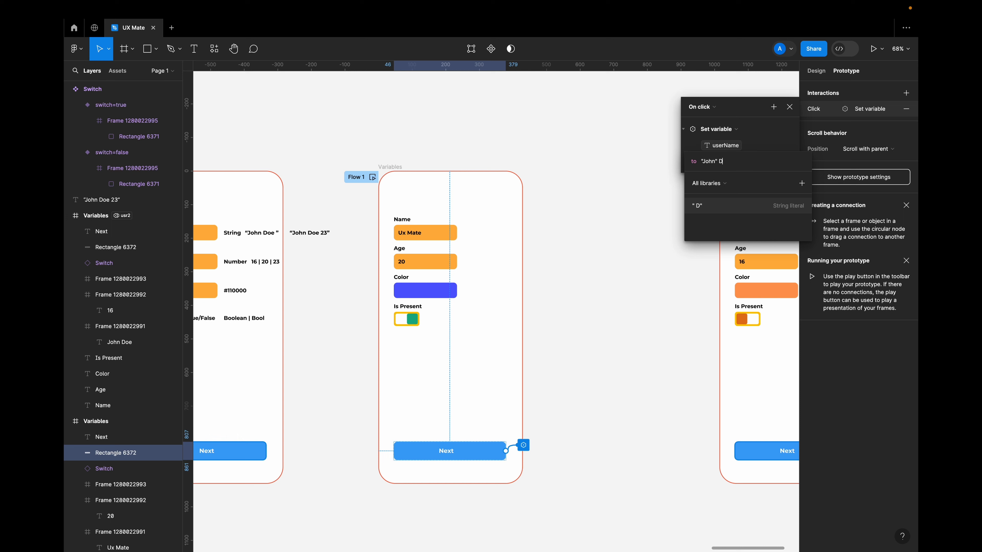
key("BackSpace")
key("BackSpace")
key("BackSpace")
left_click(709, 209)
key("Return")
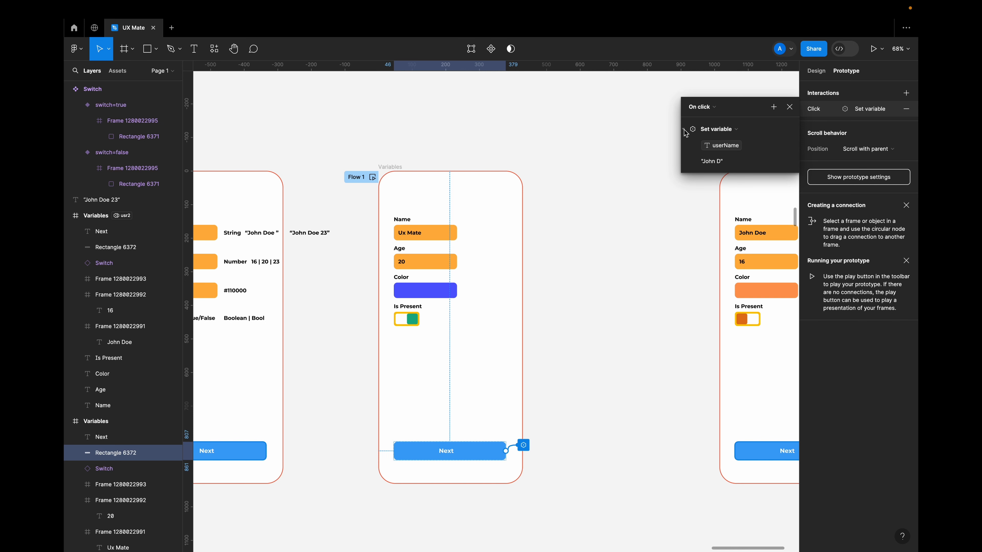
left_click(616, 250)
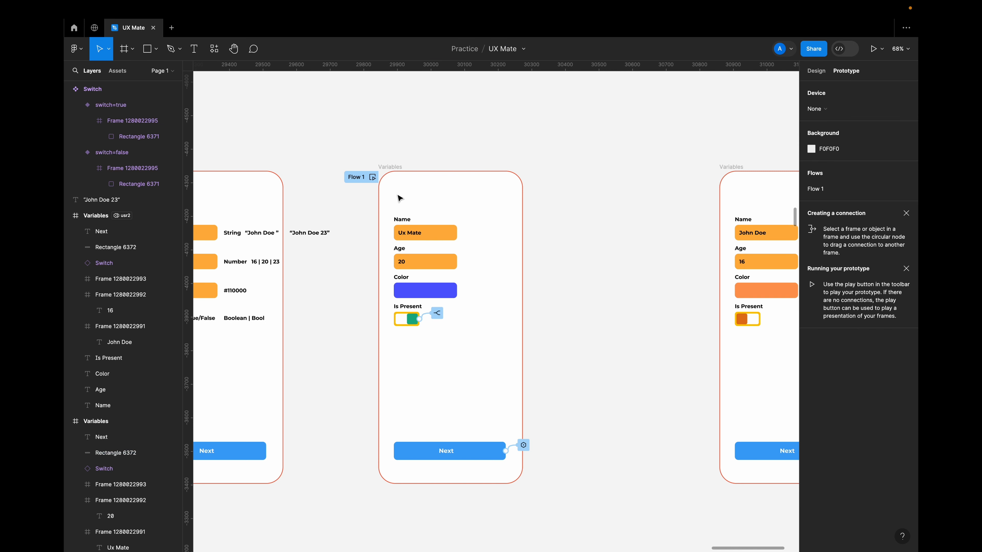
Preview Flow 1 and try the Next button to test the userName change.
left_click(372, 180)
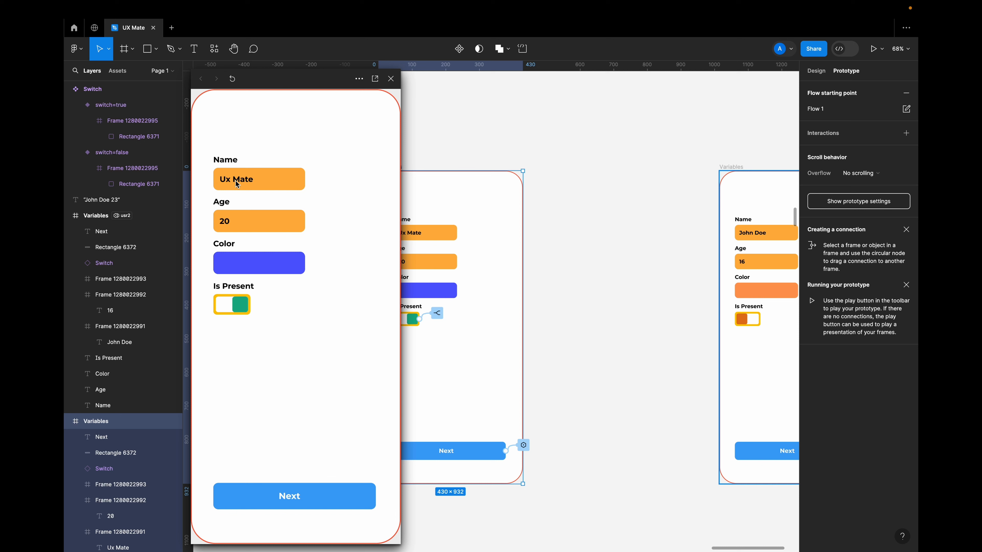
left_click(287, 500)
left_click(288, 499)
Add a second Set variable action to the Flow 1 frame's Next button interaction that sets age to 16.
scroll(543, 288, "left", 2)
scroll(542, 288, "down", 1)
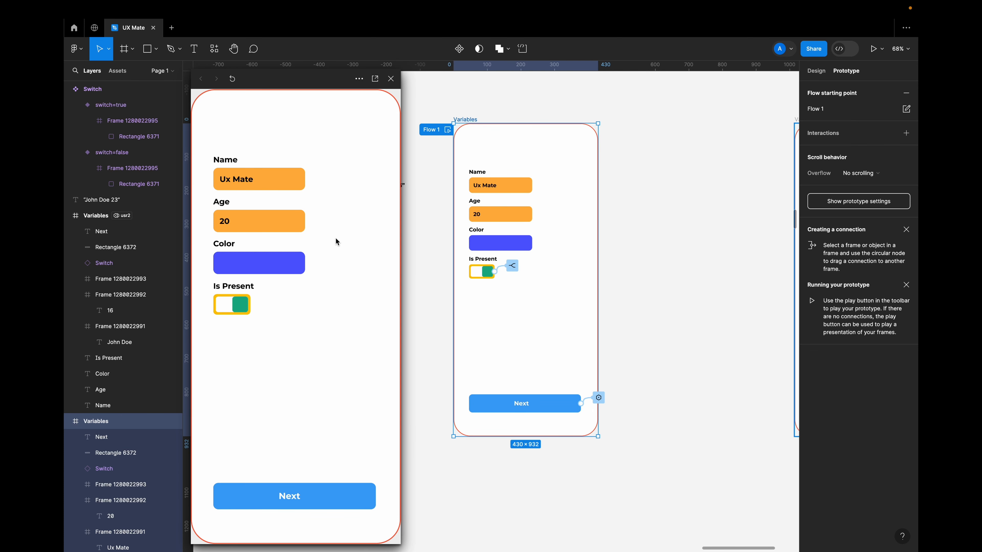
left_click(599, 398)
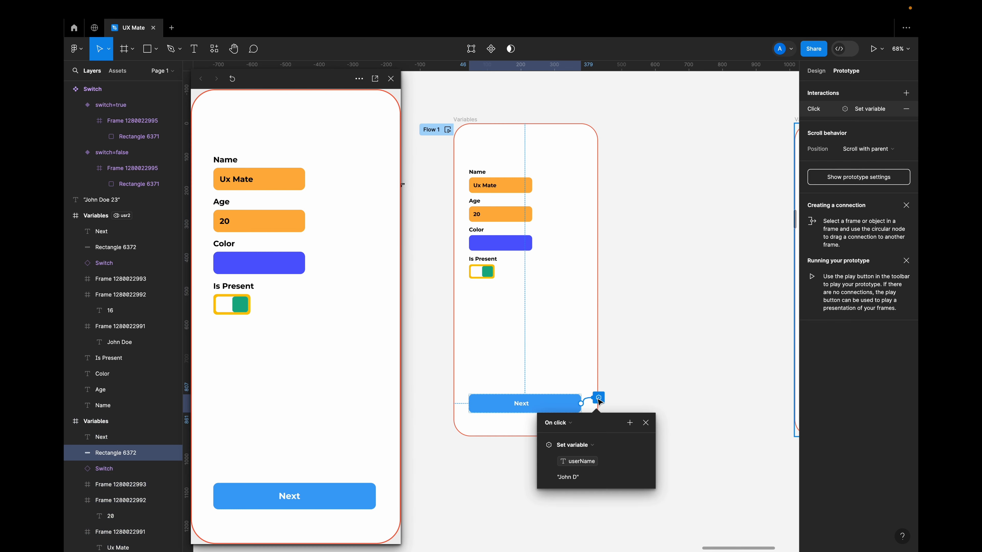
left_click(820, 113)
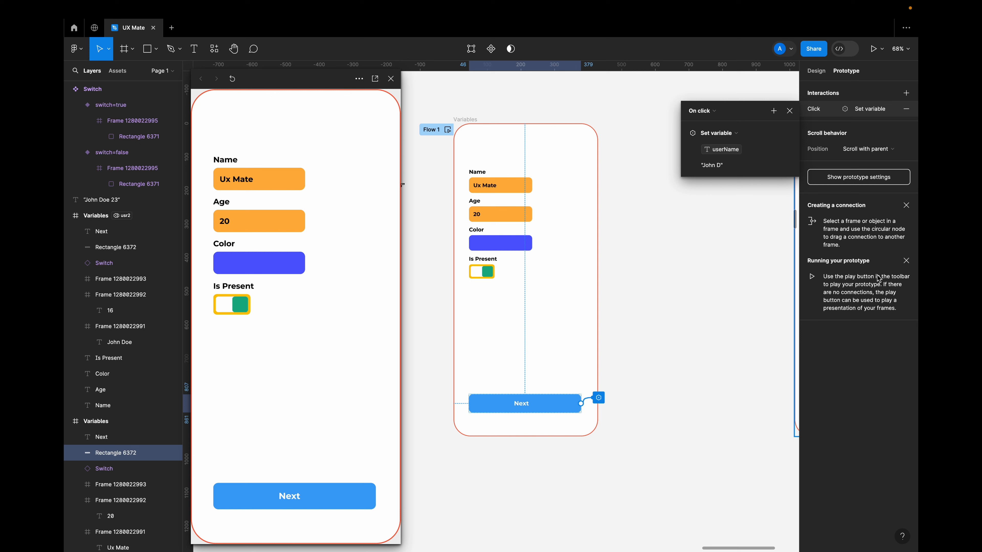
left_click(683, 133)
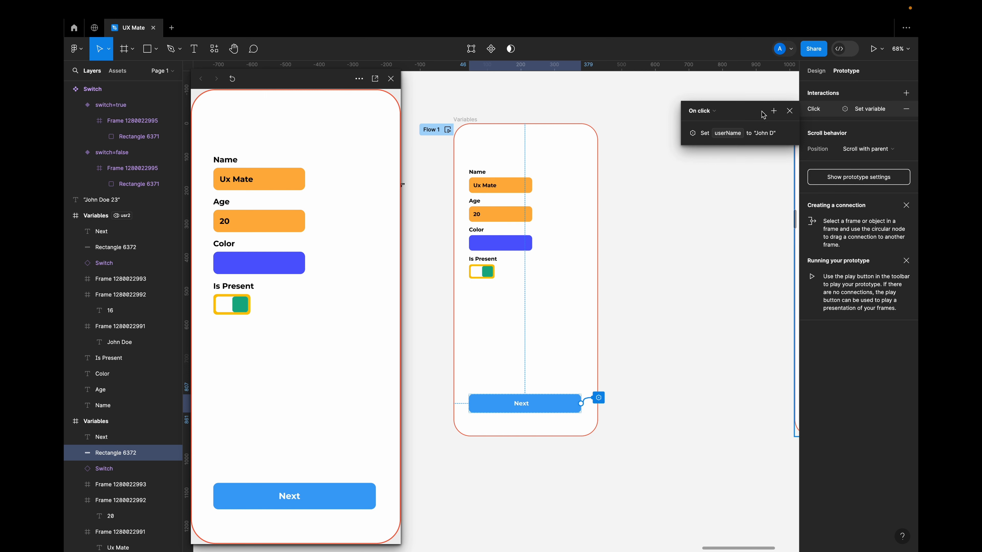
left_click(773, 110)
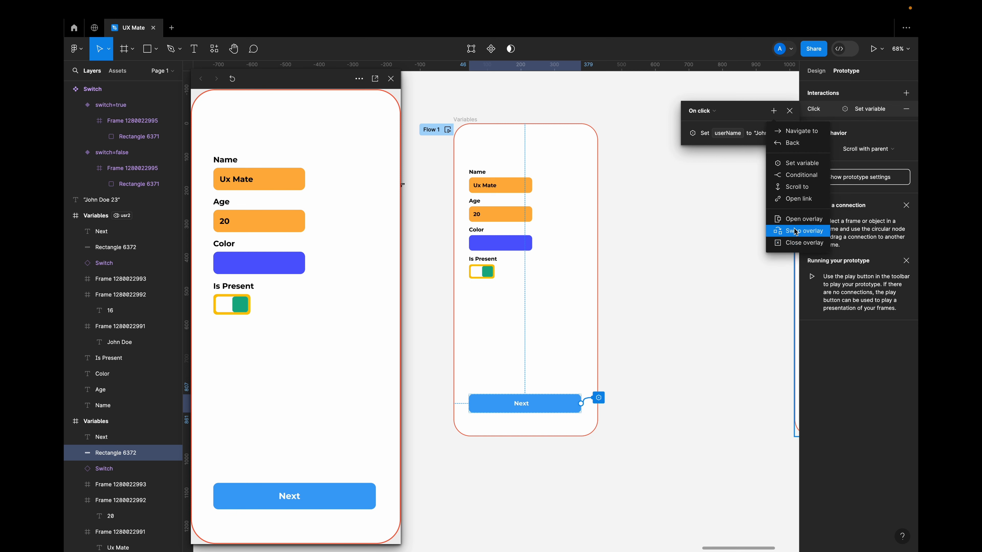
left_click(797, 163)
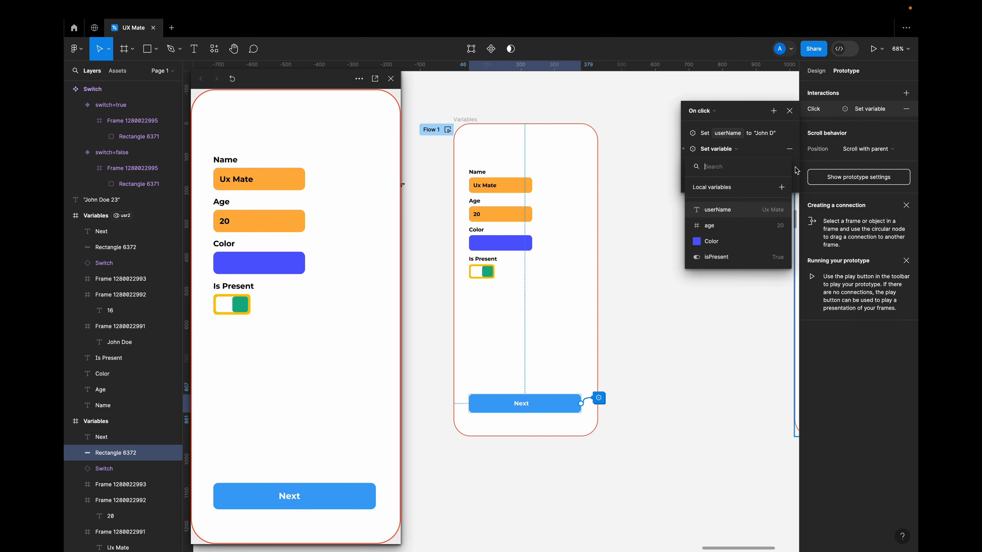
left_click(723, 226)
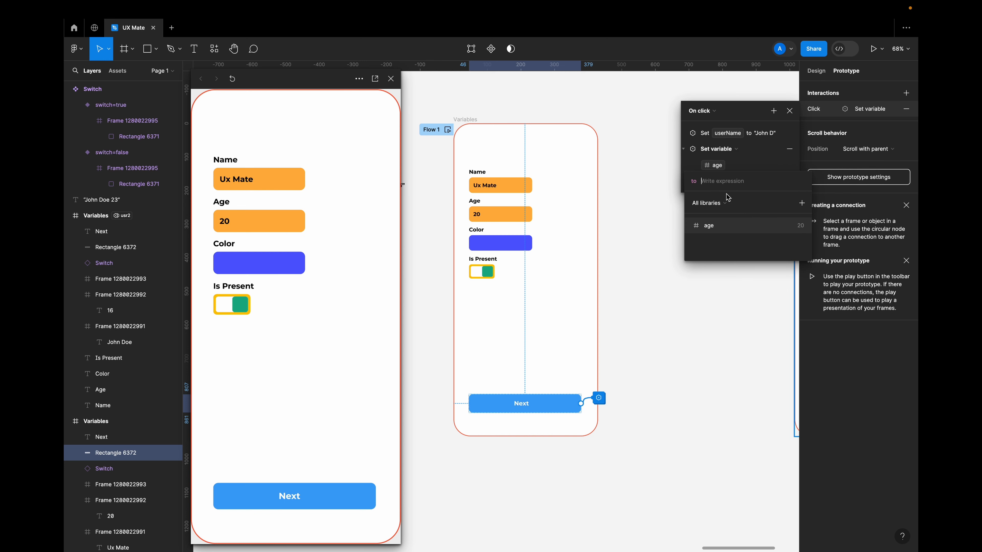
type("16")
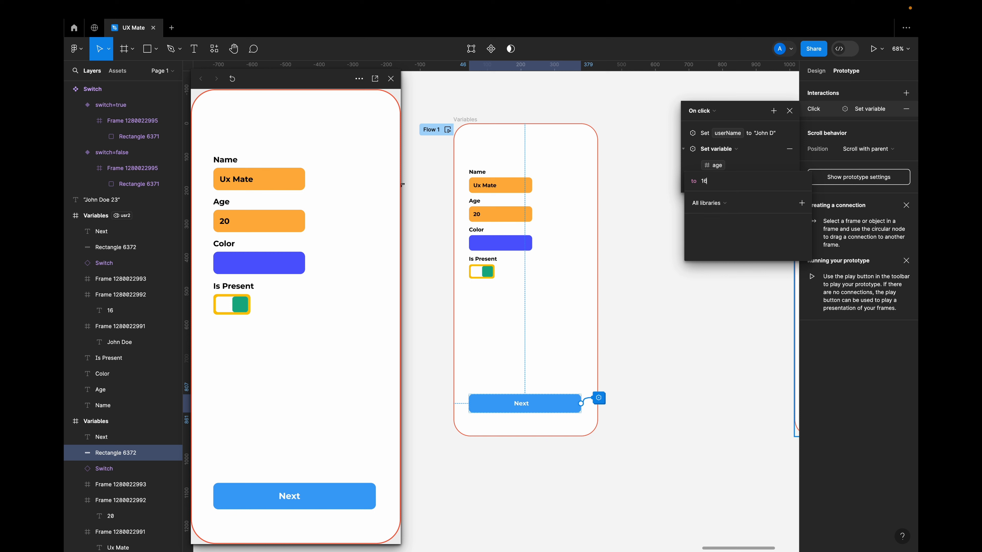
key("Return")
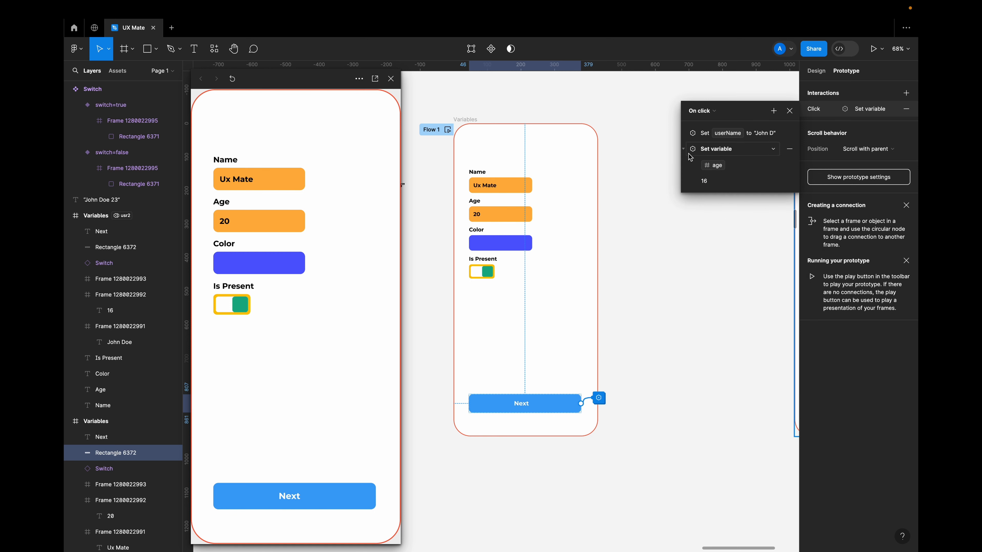
left_click(690, 153)
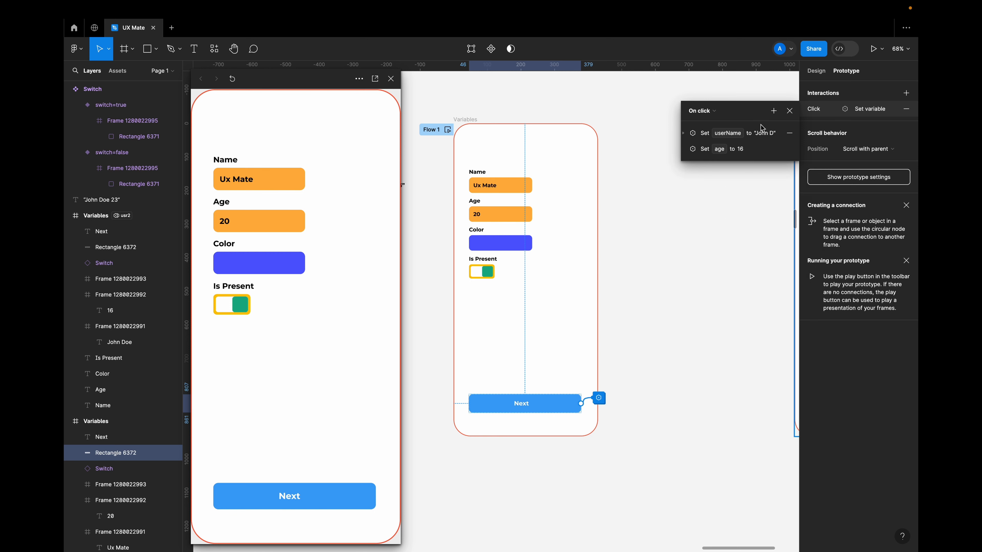
Add another Set variable action to the Next button's interaction that sets Color to a green of about 25B019.
left_click(773, 111)
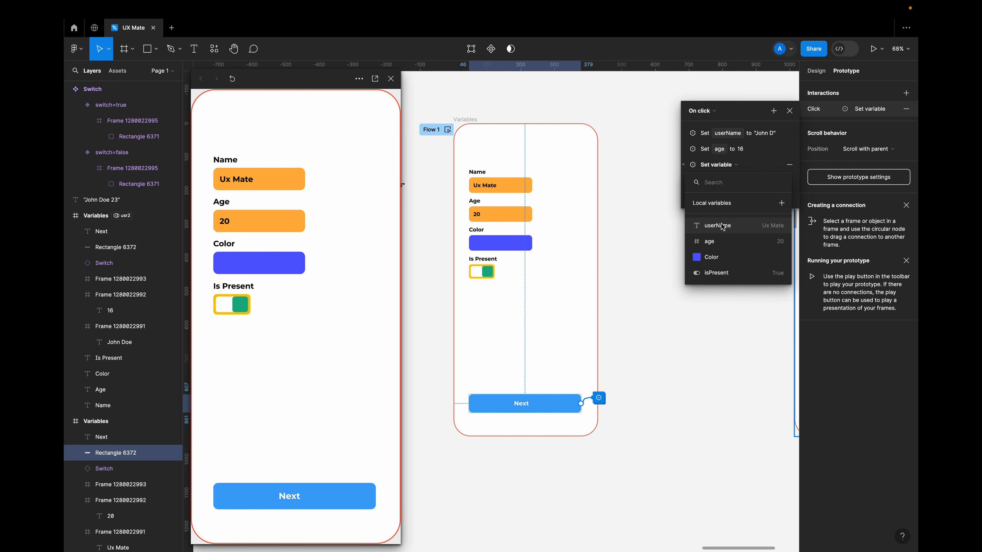
left_click(711, 258)
left_click(706, 198)
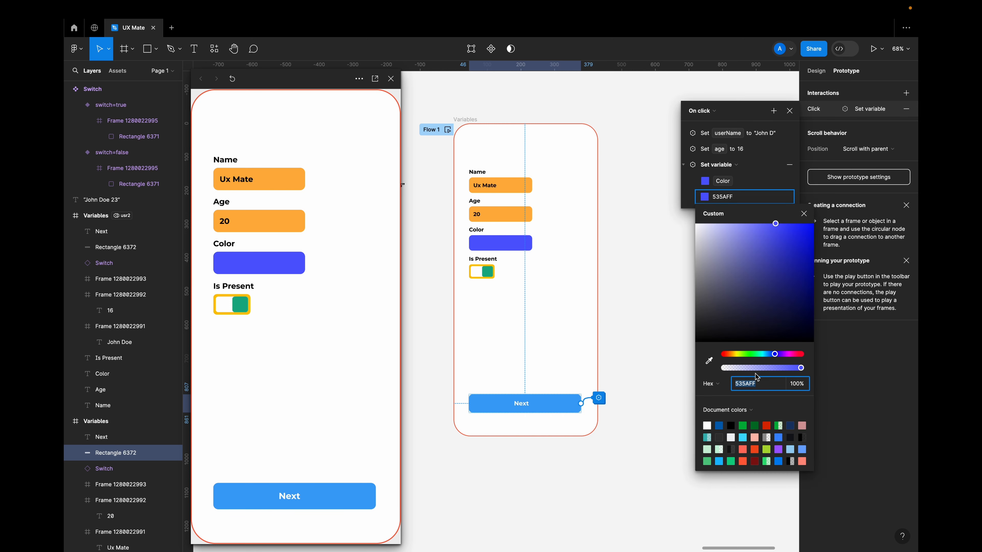
left_click_drag(775, 354, 749, 353)
left_click(764, 267)
left_click_drag(766, 272, 797, 263)
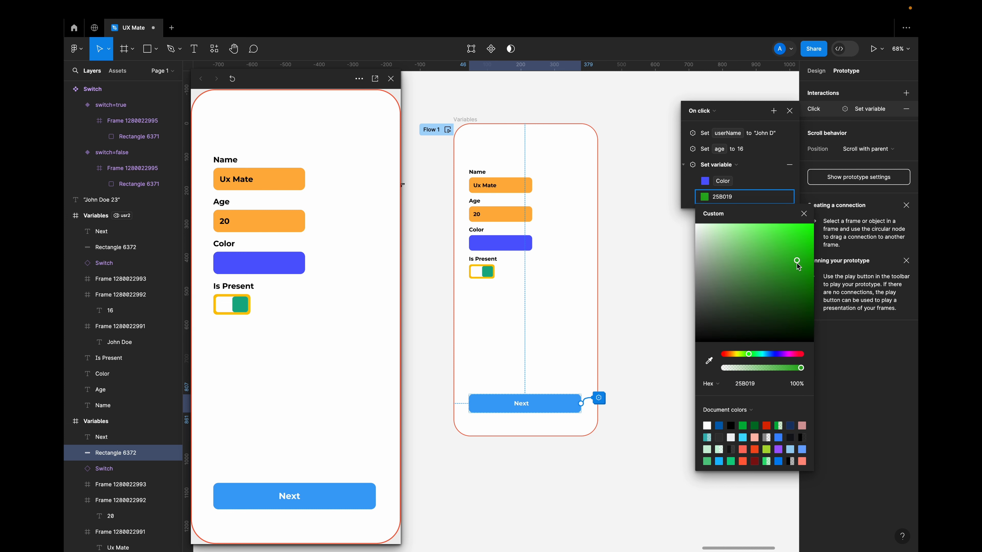
left_click(684, 165)
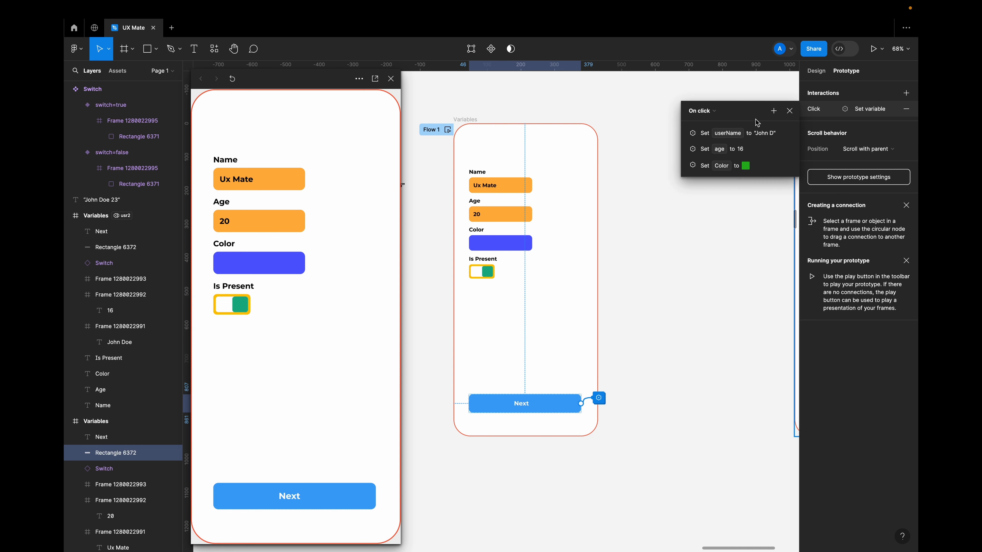
Add a Set variable action setting isPresent to False to the same interaction, and test the Next button in the preview.
left_click(773, 111)
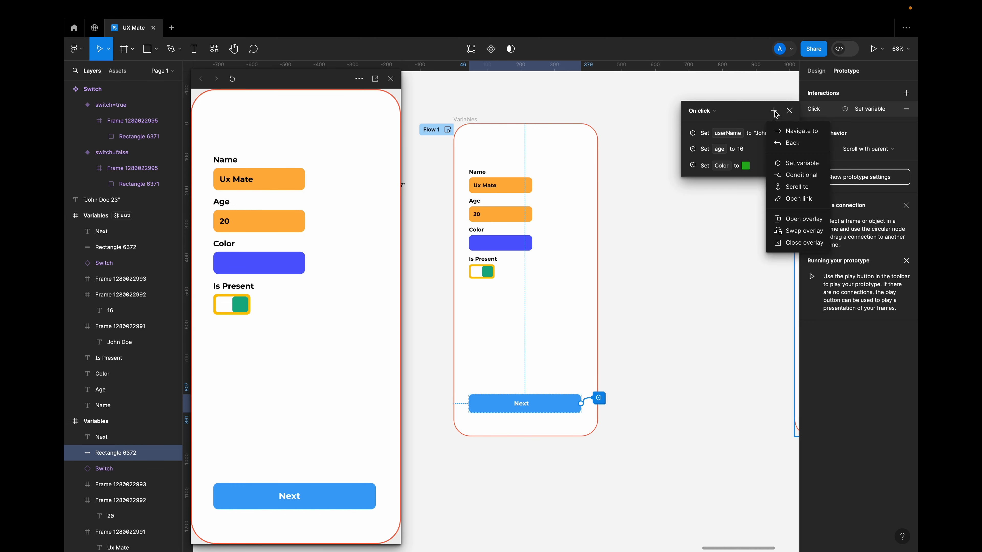
left_click(806, 164)
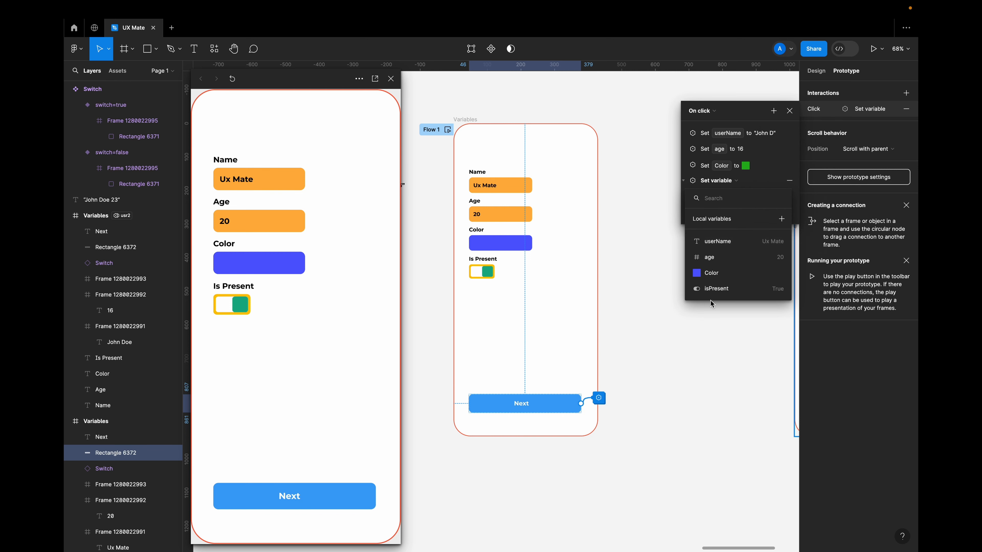
left_click(714, 289)
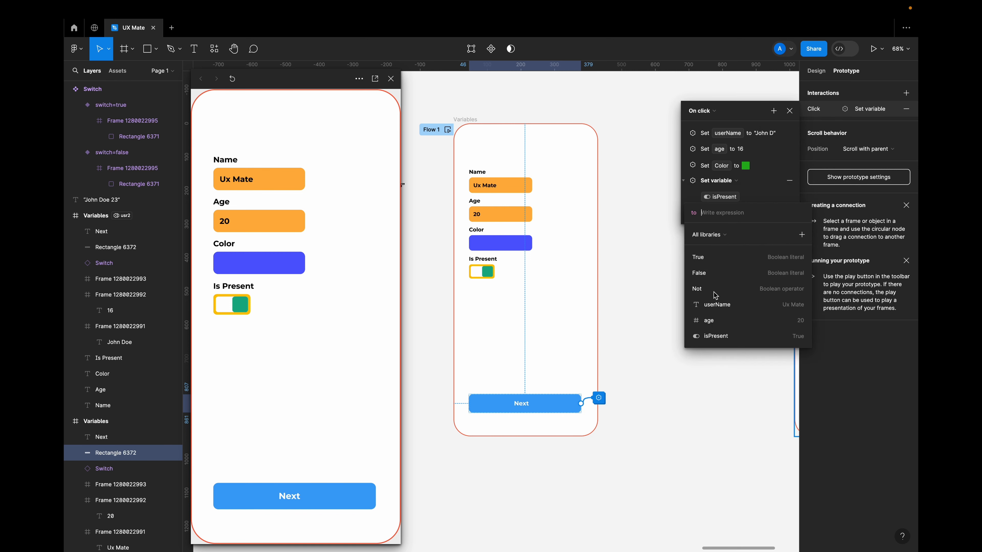
left_click(708, 276)
left_click(689, 202)
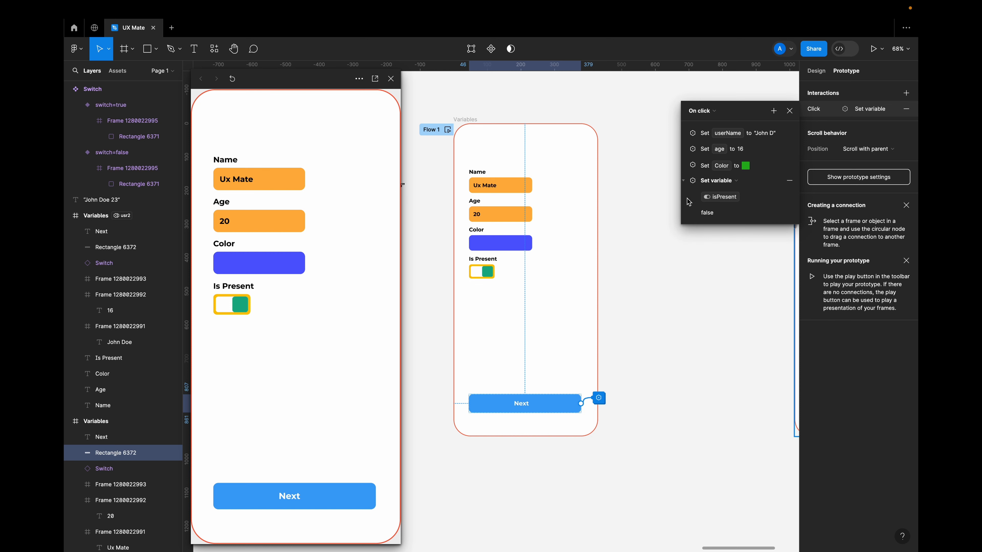
left_click(684, 181)
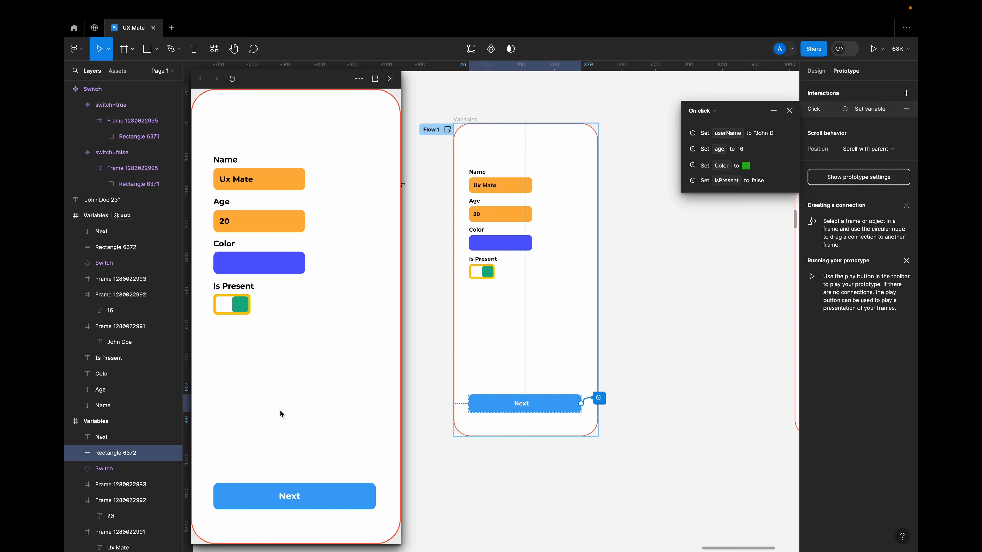
left_click(291, 504)
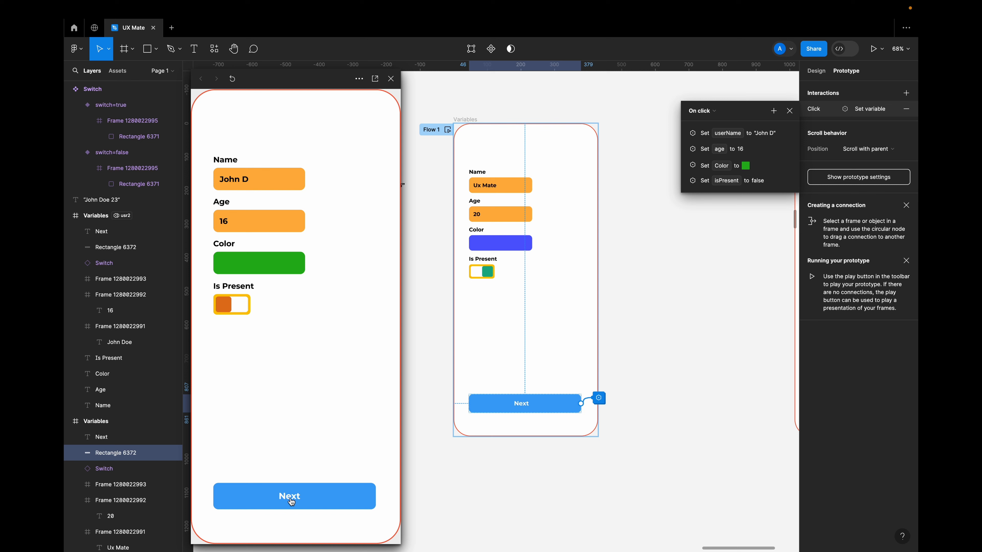